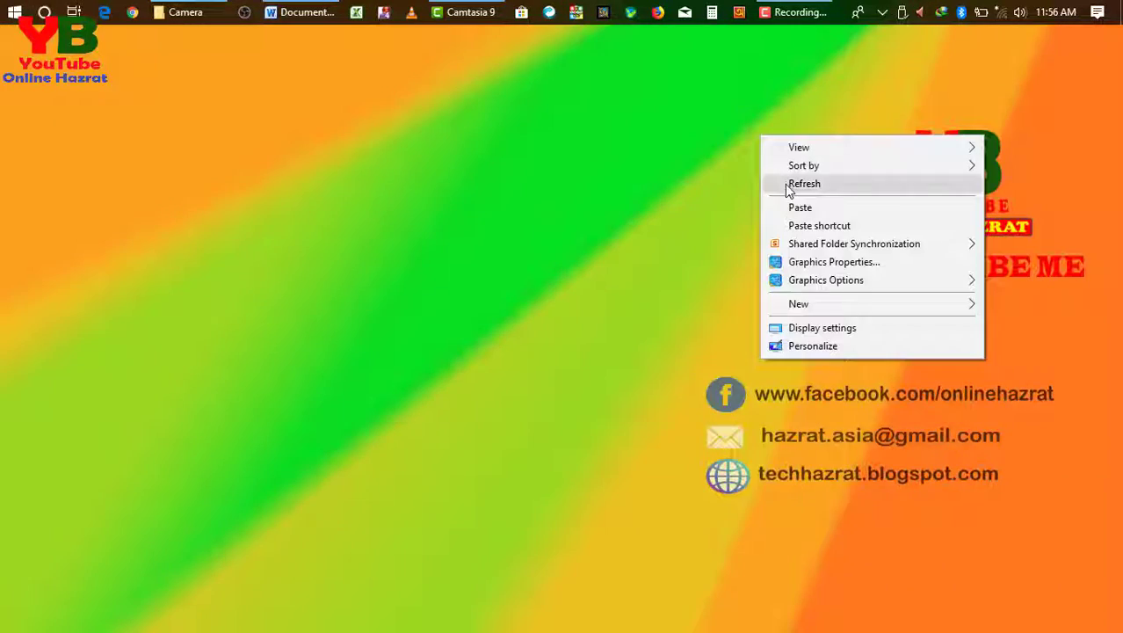
- Refresh the desktop five times via its context menu, then restore the Word Document1 window
{"action": "left_click", "coordinate": [788, 188]}
{"action": "right_click", "coordinate": [767, 143]}
{"action": "left_click", "coordinate": [799, 190]}
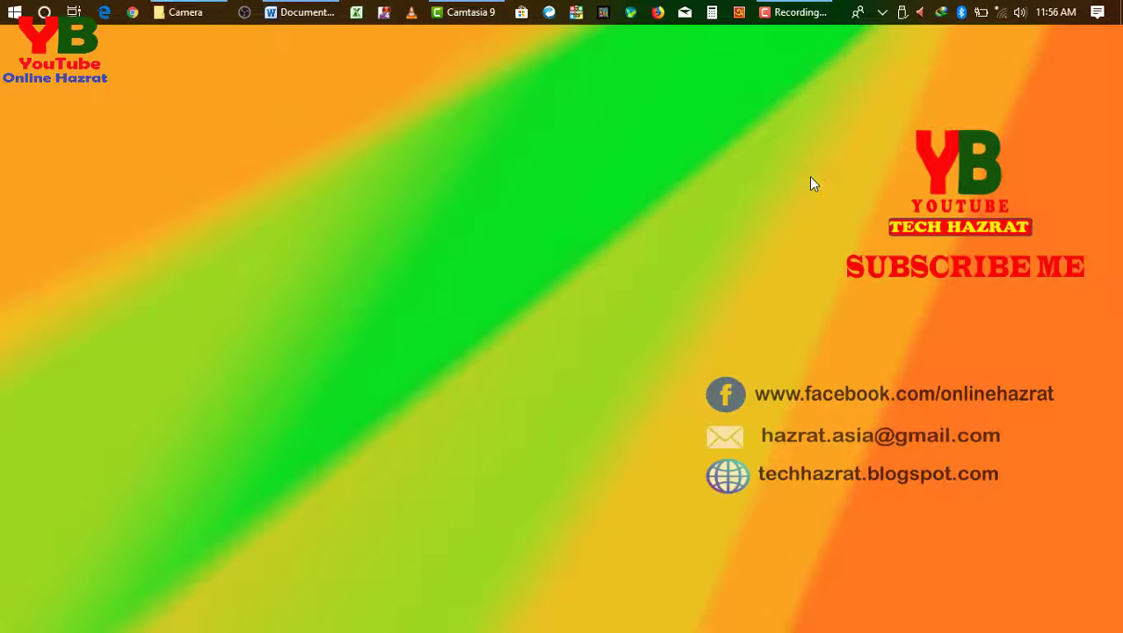
{"action": "right_click", "coordinate": [768, 164]}
{"action": "left_click", "coordinate": [783, 212]}
{"action": "right_click", "coordinate": [788, 173]}
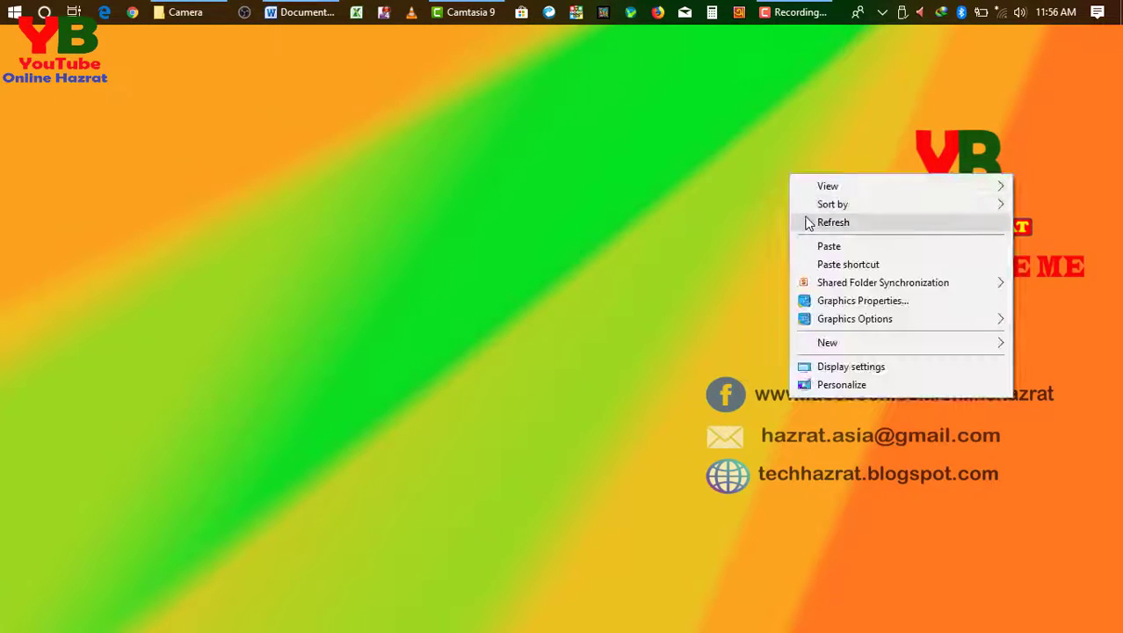
{"action": "left_click", "coordinate": [807, 224]}
{"action": "right_click", "coordinate": [764, 152]}
{"action": "left_click", "coordinate": [791, 201]}
{"action": "right_click", "coordinate": [754, 147]}
{"action": "left_click", "coordinate": [785, 199]}
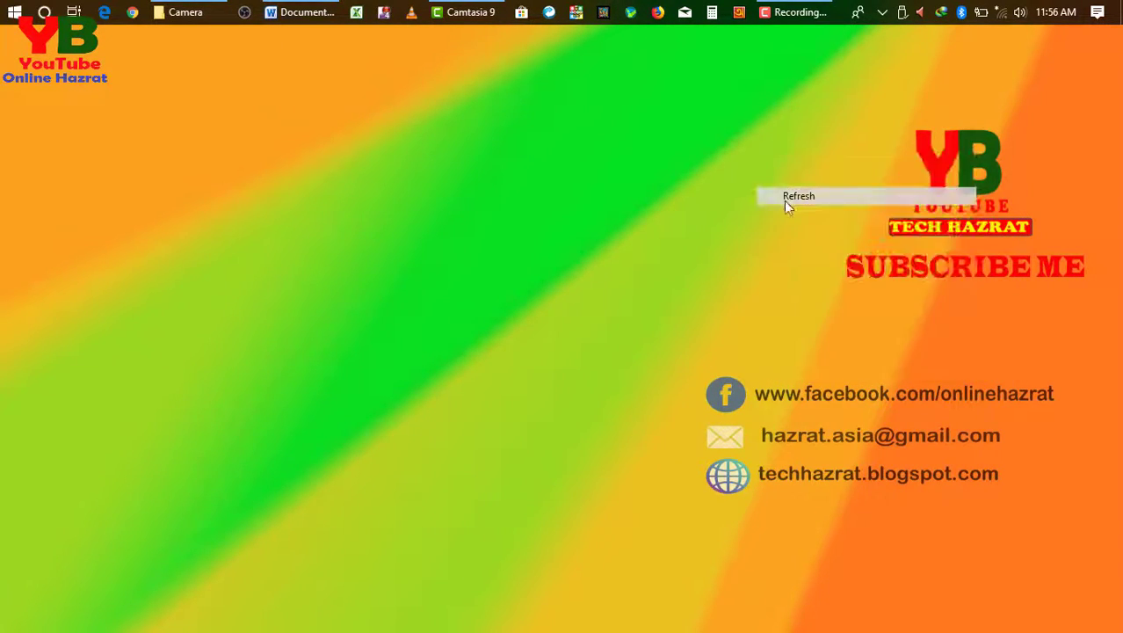
{"action": "left_click", "coordinate": [312, 14]}
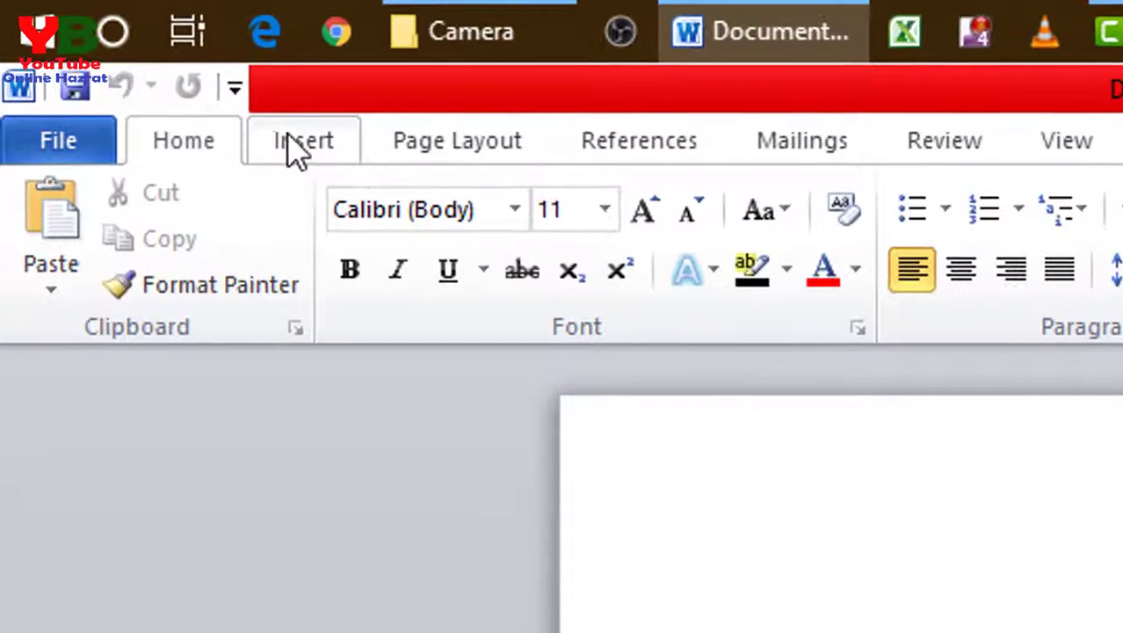
{"action": "mouse_move", "coordinate": [727, 35]}
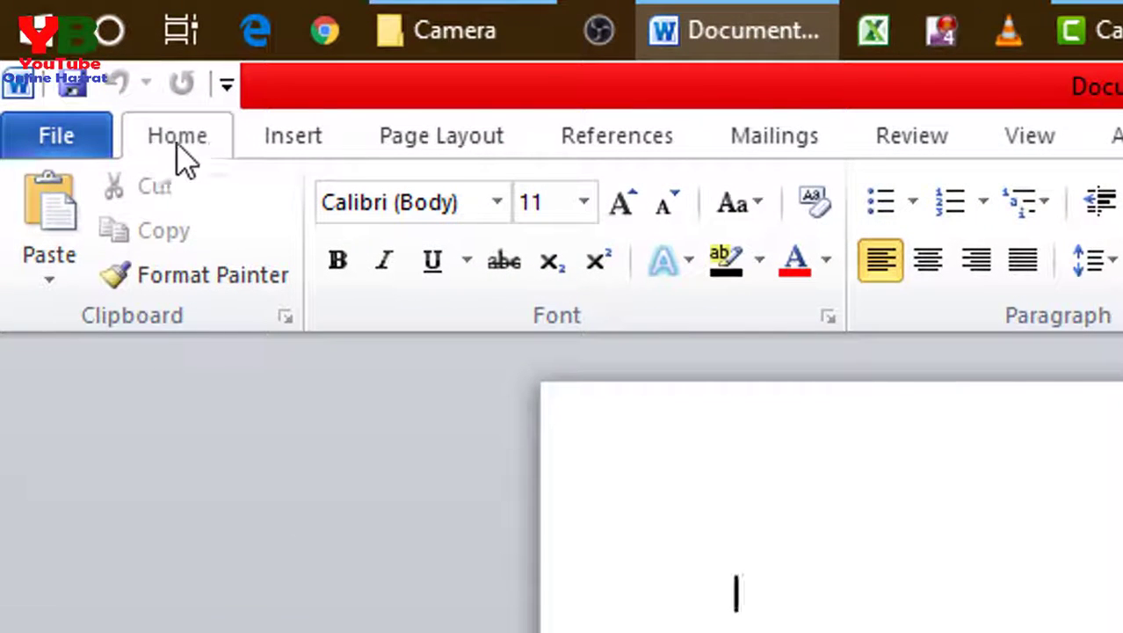
- Insert a 3-column by 8-row table from Insert > Table
{"action": "left_click", "coordinate": [294, 142]}
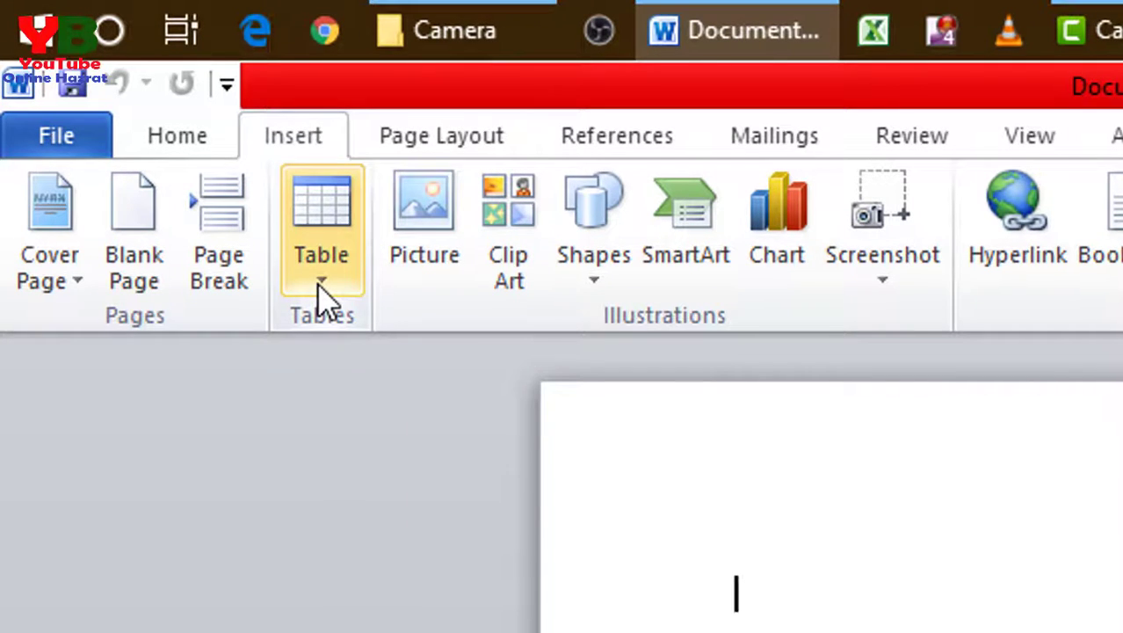
{"action": "left_click", "coordinate": [320, 295]}
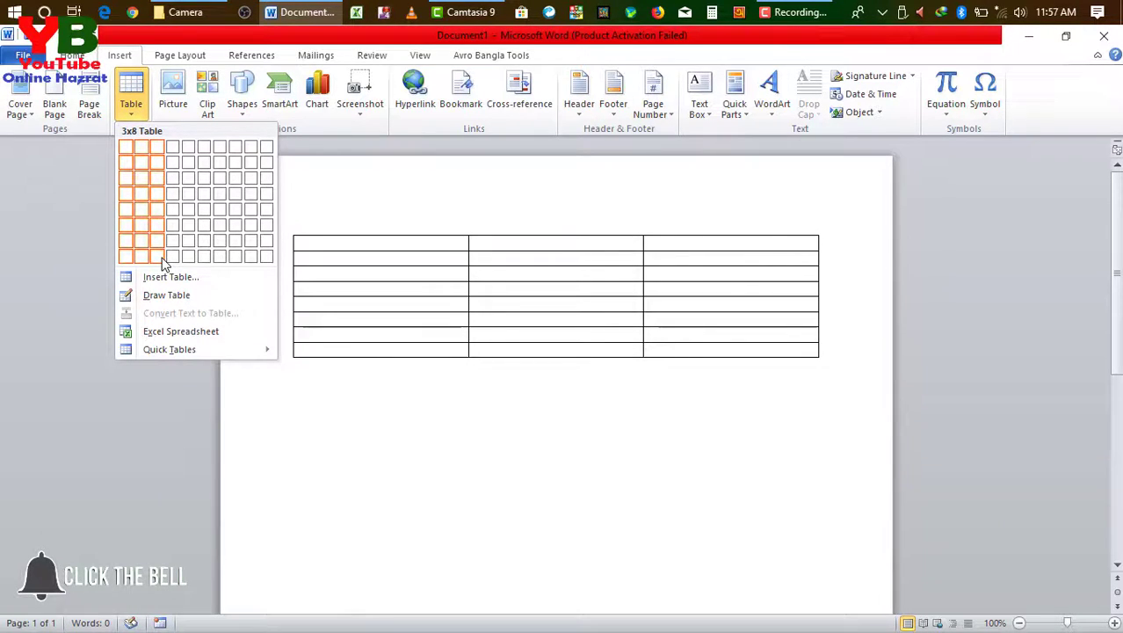
{"action": "left_click", "coordinate": [162, 259]}
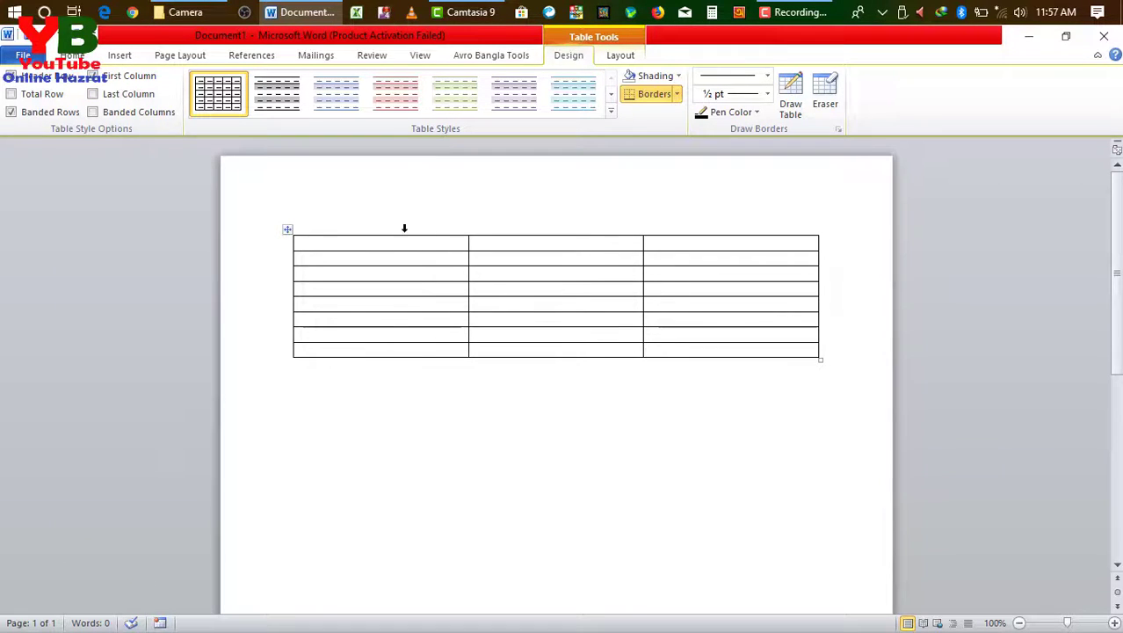
- Try Grow Font on the Home tab, then shrink the font size back to 11
{"action": "left_click", "coordinate": [72, 55]}
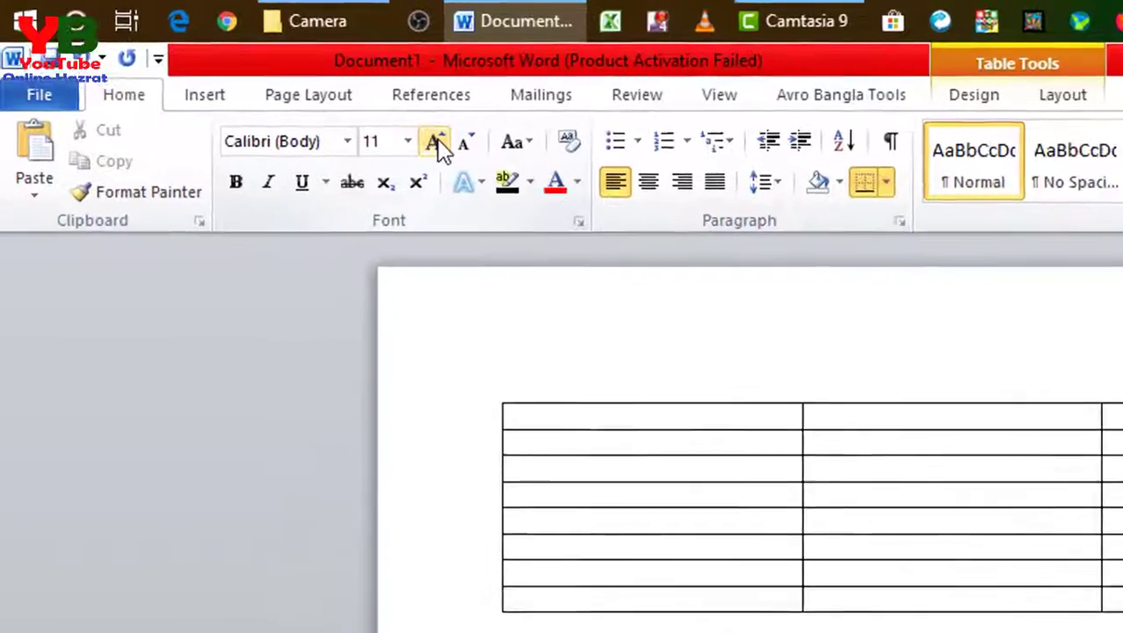
{"action": "left_click", "coordinate": [289, 94]}
{"action": "left_click", "coordinate": [290, 94]}
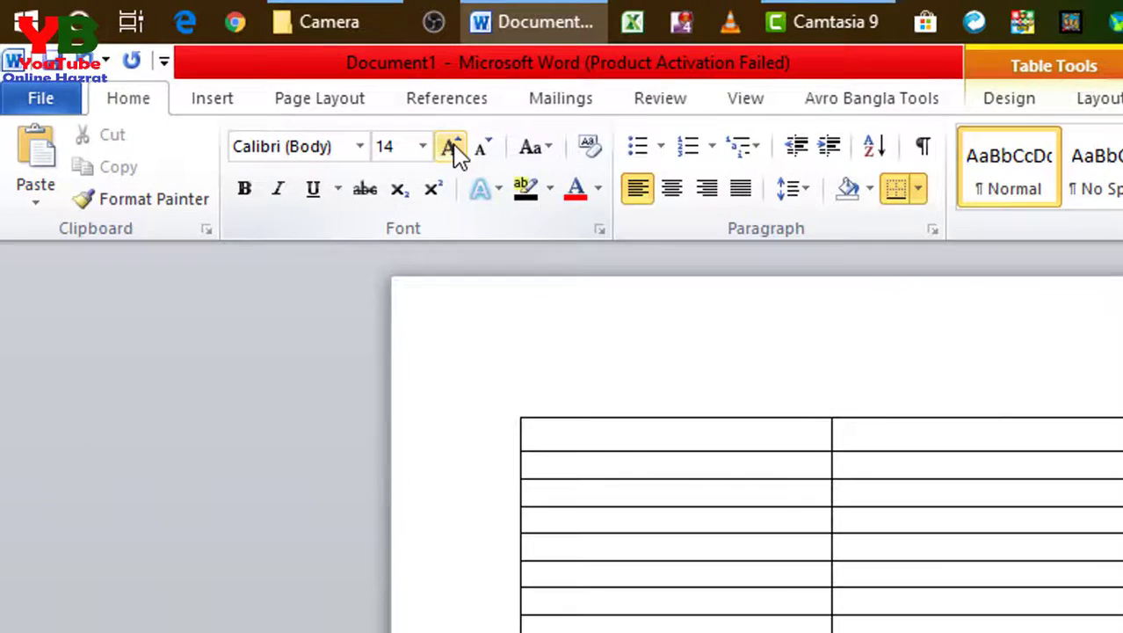
{"action": "left_click", "coordinate": [483, 150]}
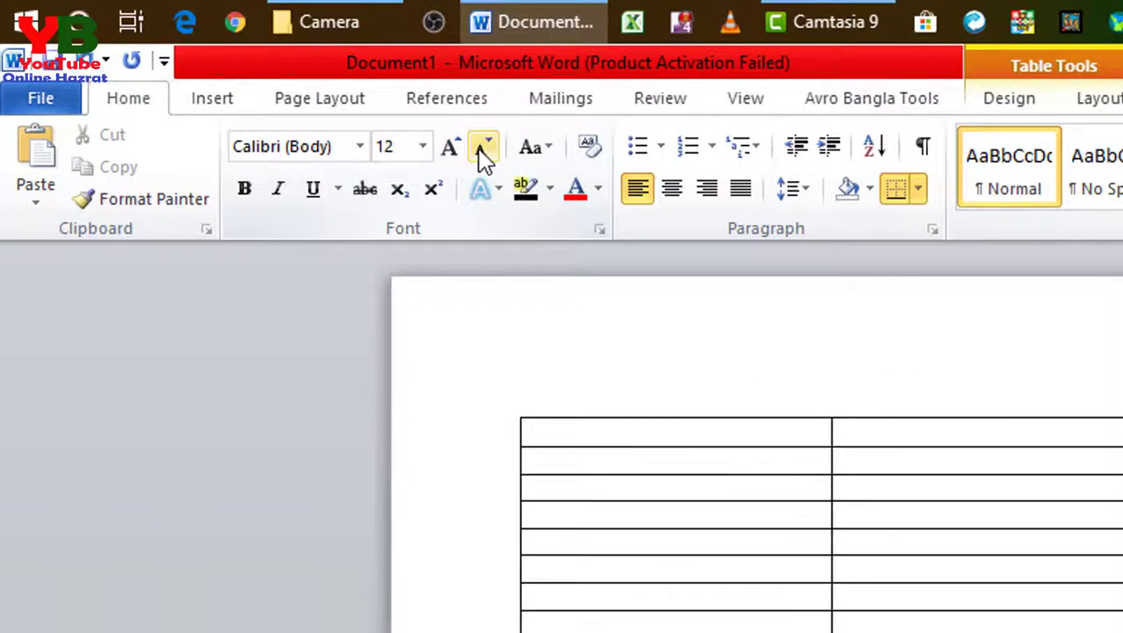
{"action": "left_click", "coordinate": [483, 151]}
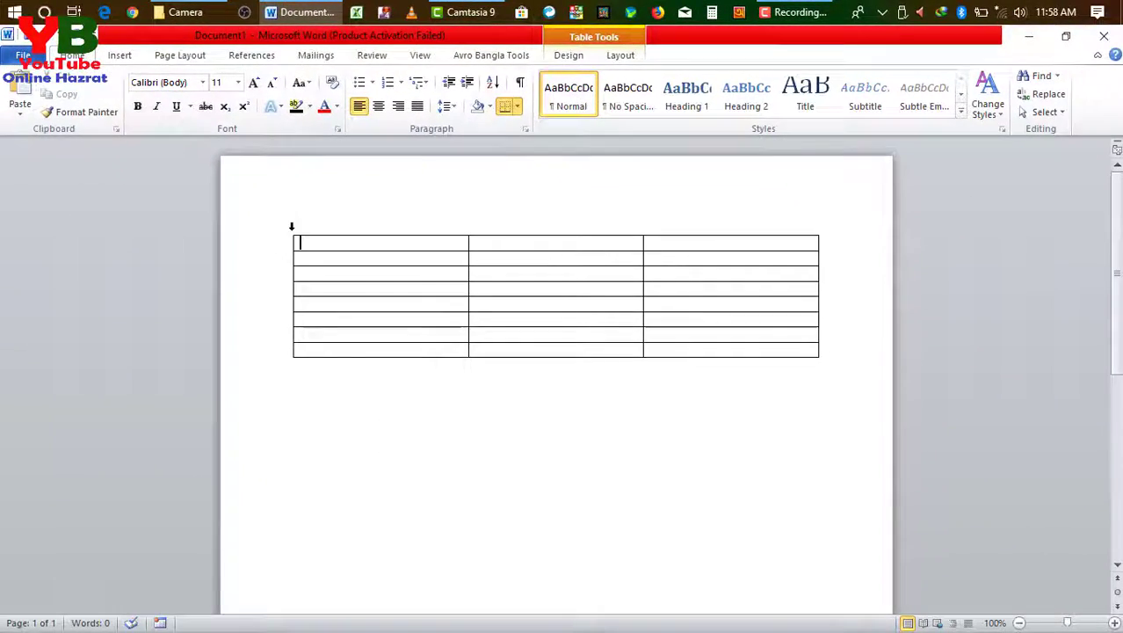
- Select the entire table and enlarge its text to 14 pt
{"action": "left_click_drag", "start_coordinate": [298, 239], "coordinate": [738, 347]}
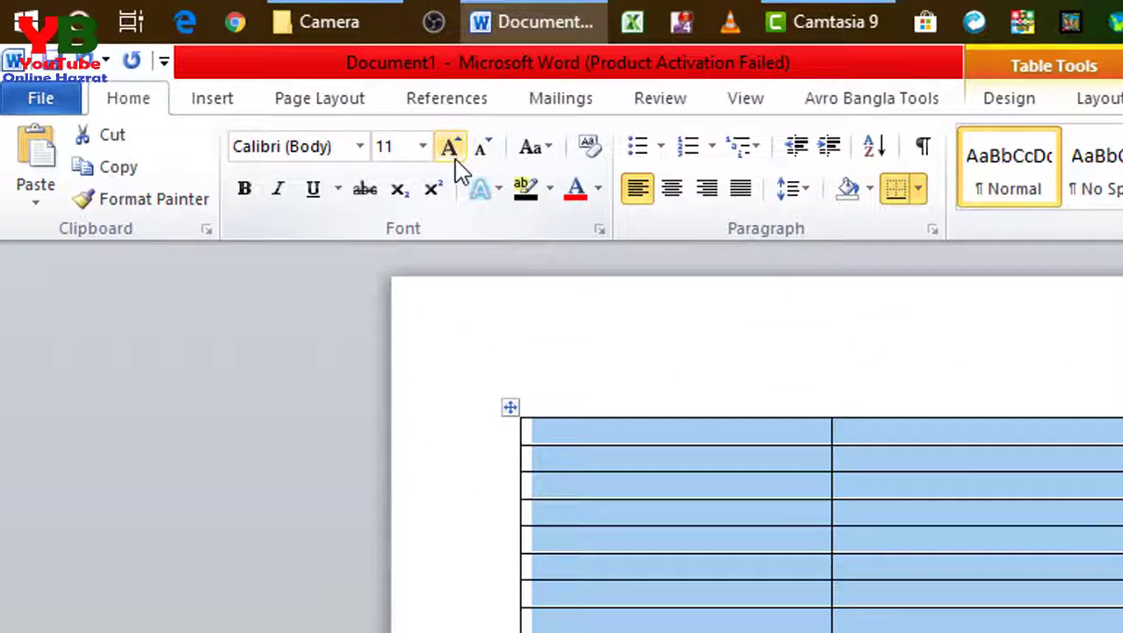
{"action": "left_click", "coordinate": [454, 162]}
{"action": "left_click", "coordinate": [455, 162]}
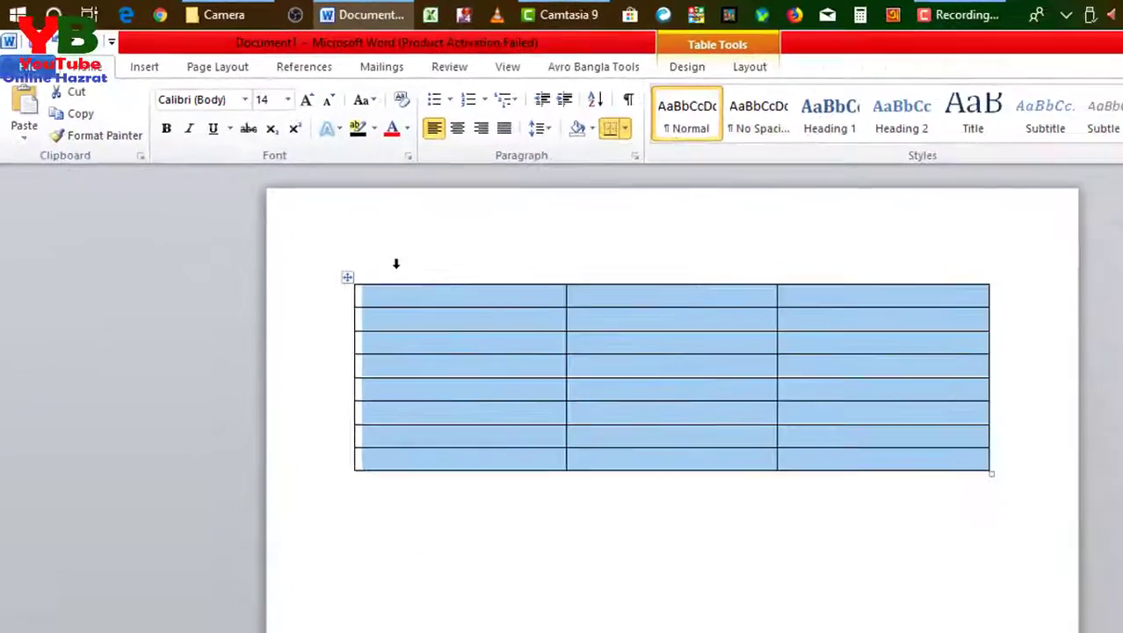
{"action": "left_click", "coordinate": [327, 218]}
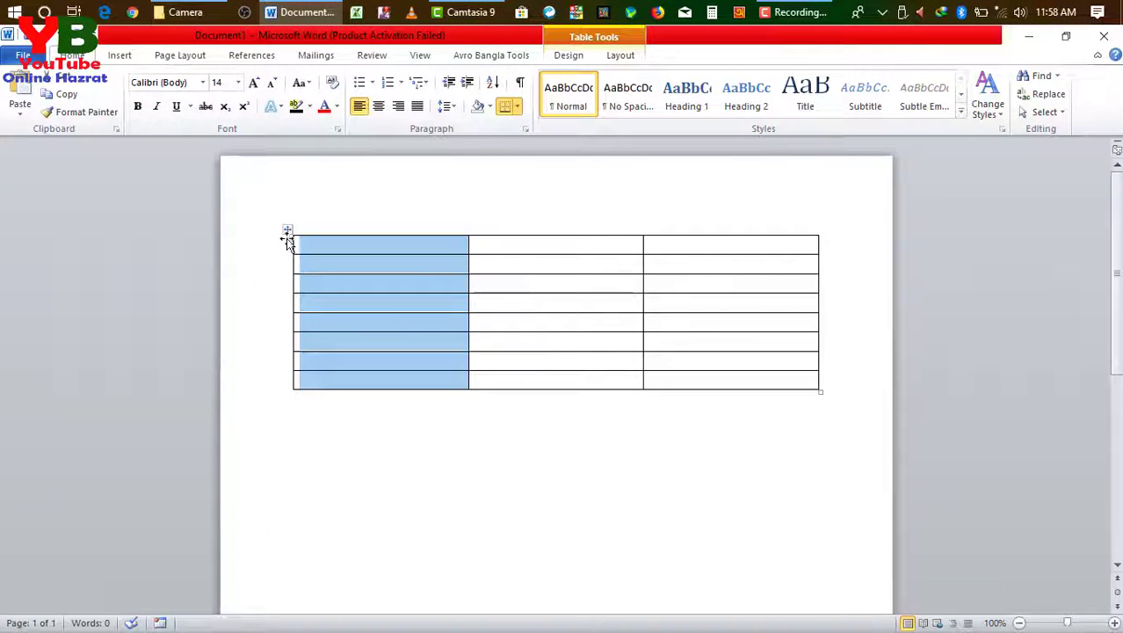
{"action": "left_click", "coordinate": [359, 423]}
{"action": "left_click", "coordinate": [369, 245]}
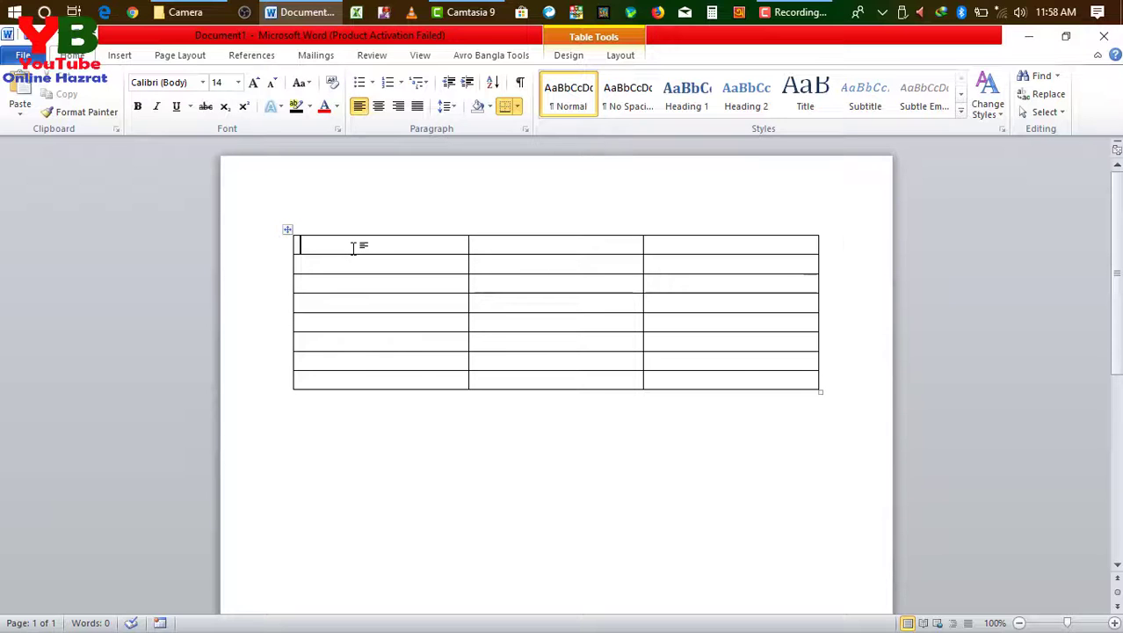
- Type the headings Name, Address and Phone Number across the table's first row
{"action": "type", "text": "N"}
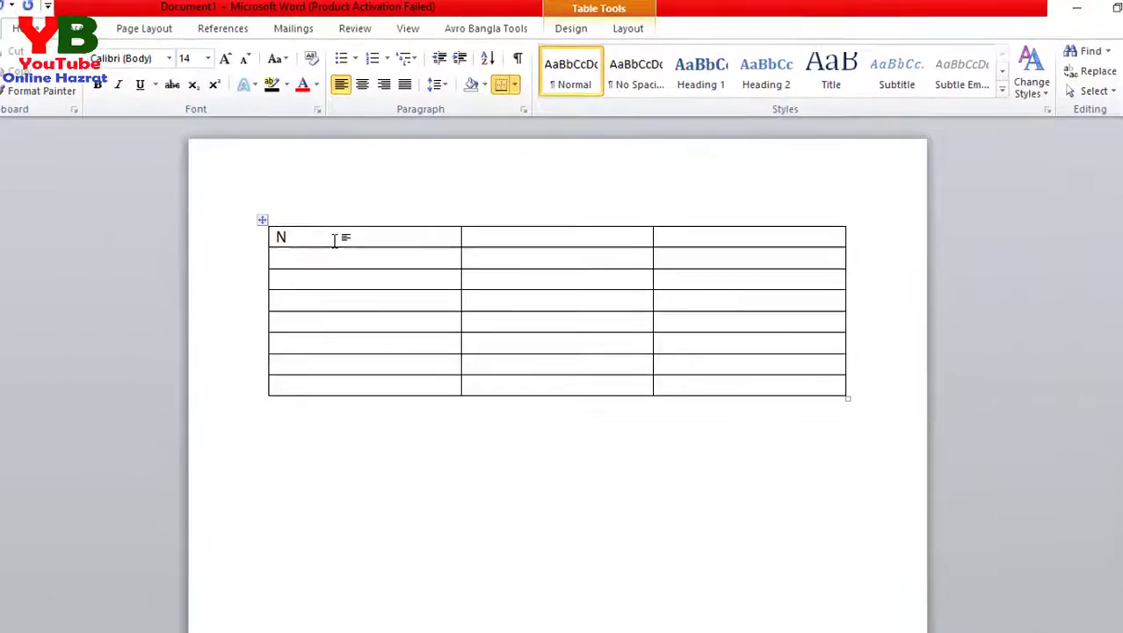
{"action": "type", "text": "ame"}
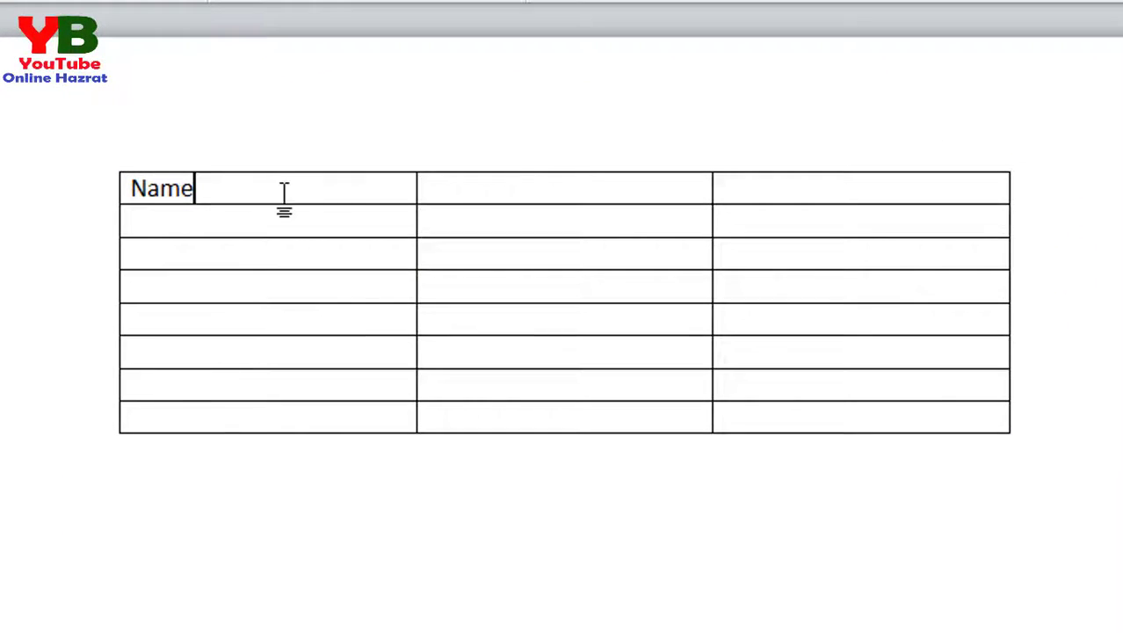
{"action": "left_click", "coordinate": [473, 194]}
{"action": "type", "text": "add"}
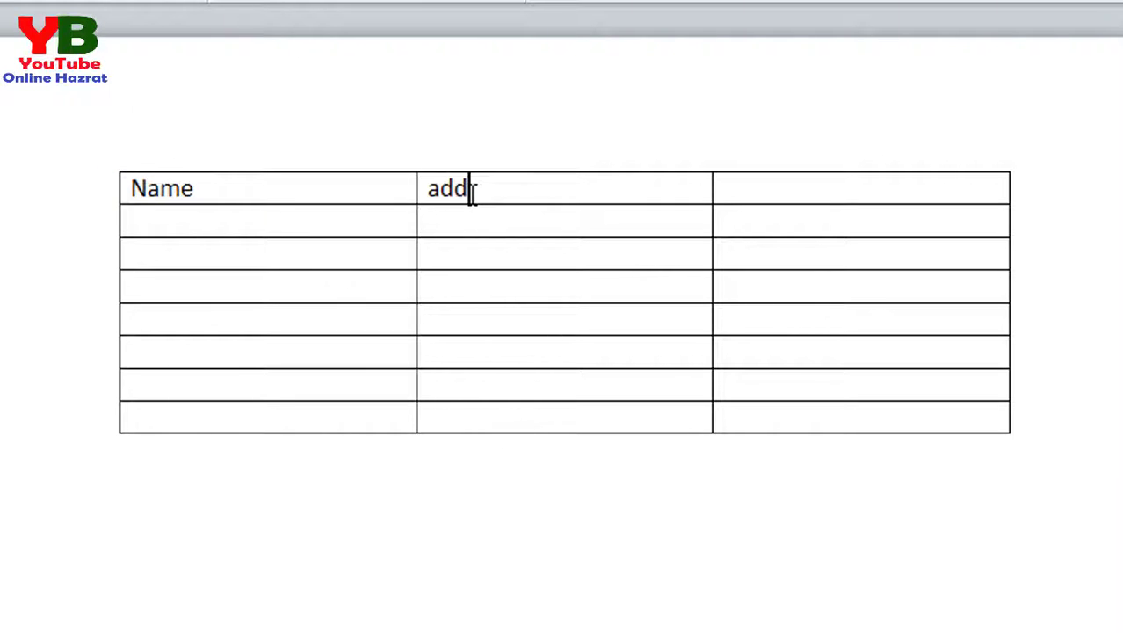
{"action": "key", "text": "BackSpace"}
{"action": "key", "text": "BackSpace"}
{"action": "key", "text": "BackSpace"}
{"action": "type", "text": "A"}
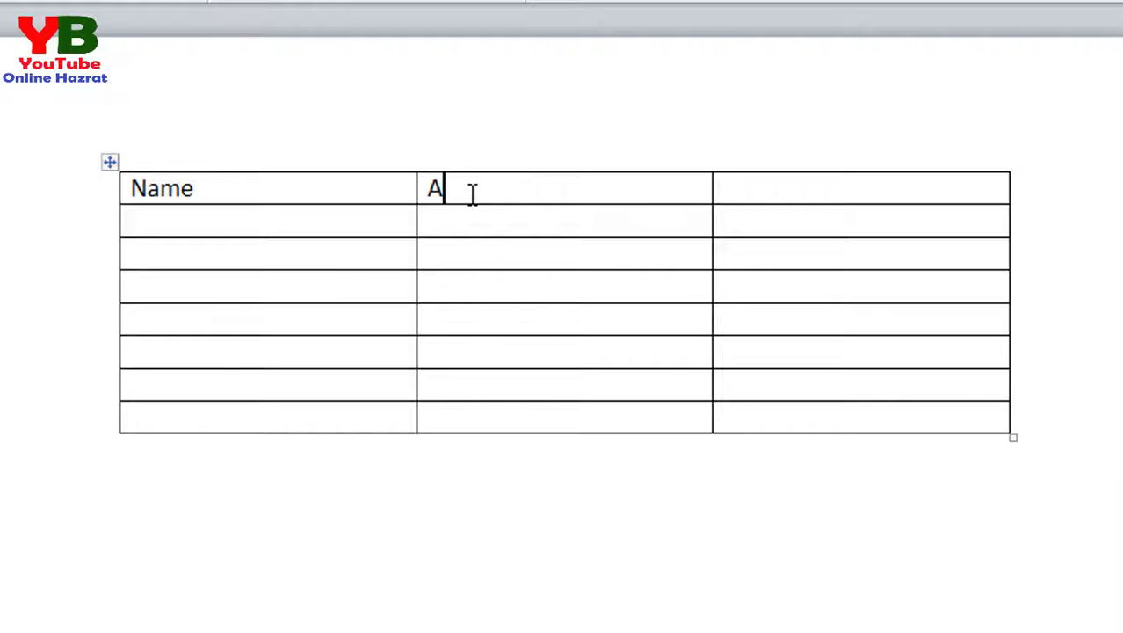
{"action": "type", "text": "ddre"}
{"action": "type", "text": "ss"}
{"action": "left_click", "coordinate": [779, 197]}
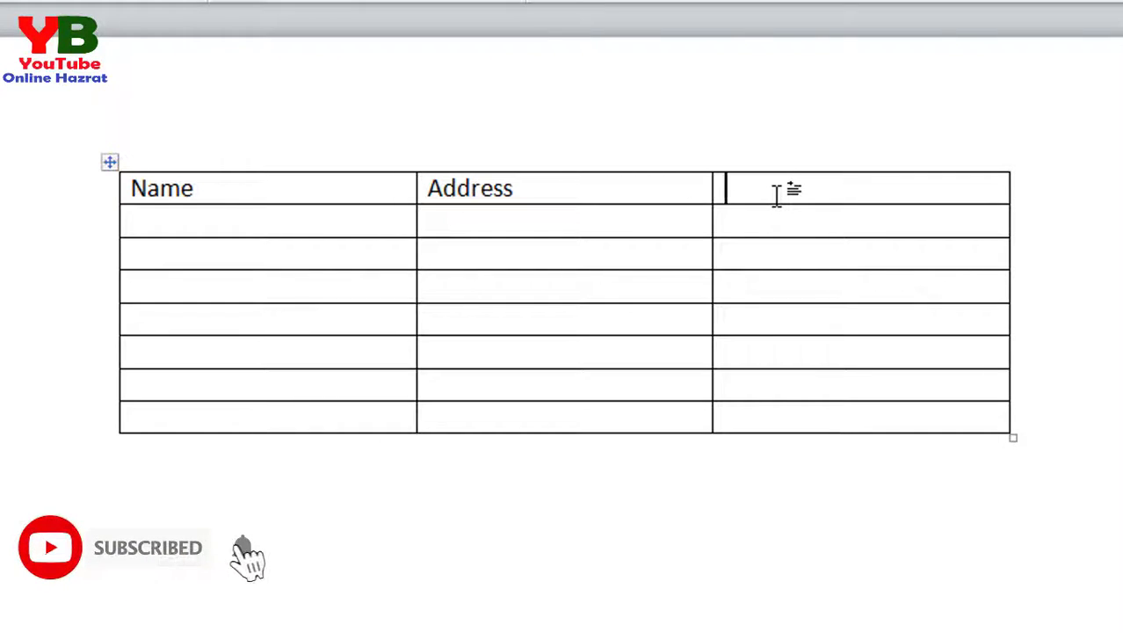
{"action": "type", "text": "Phone"}
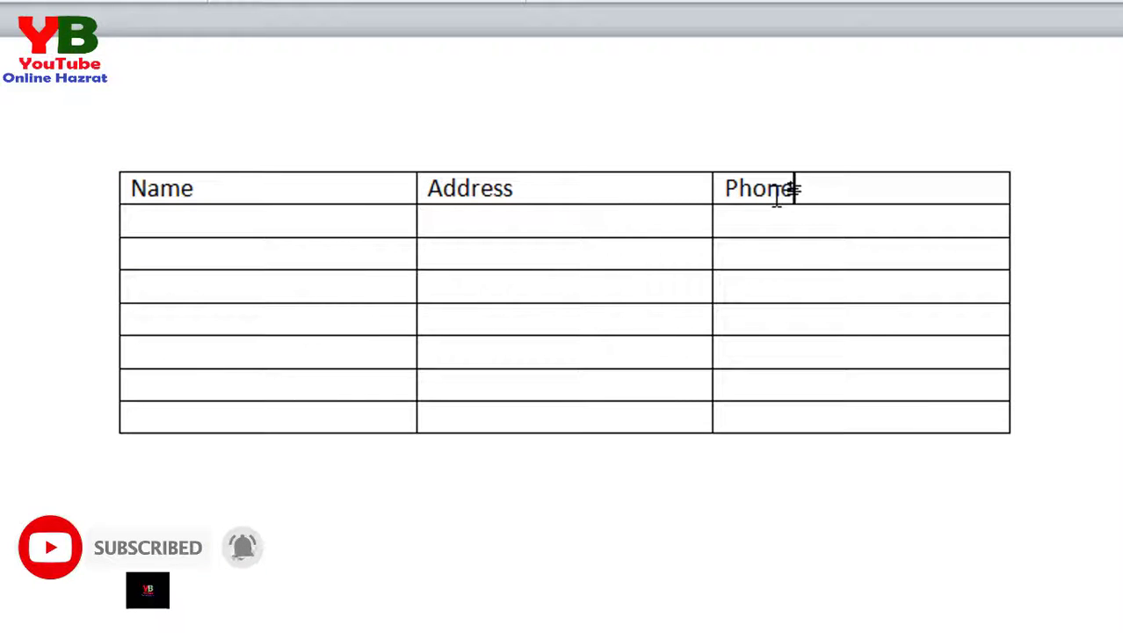
{"action": "type", "text": " N"}
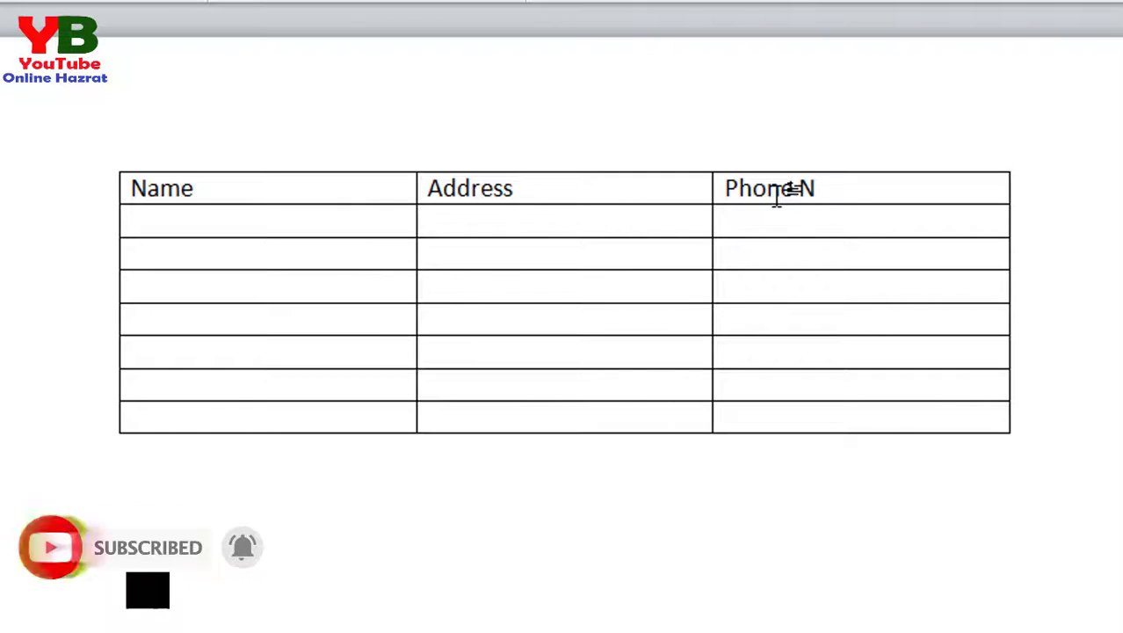
{"action": "type", "text": "umber"}
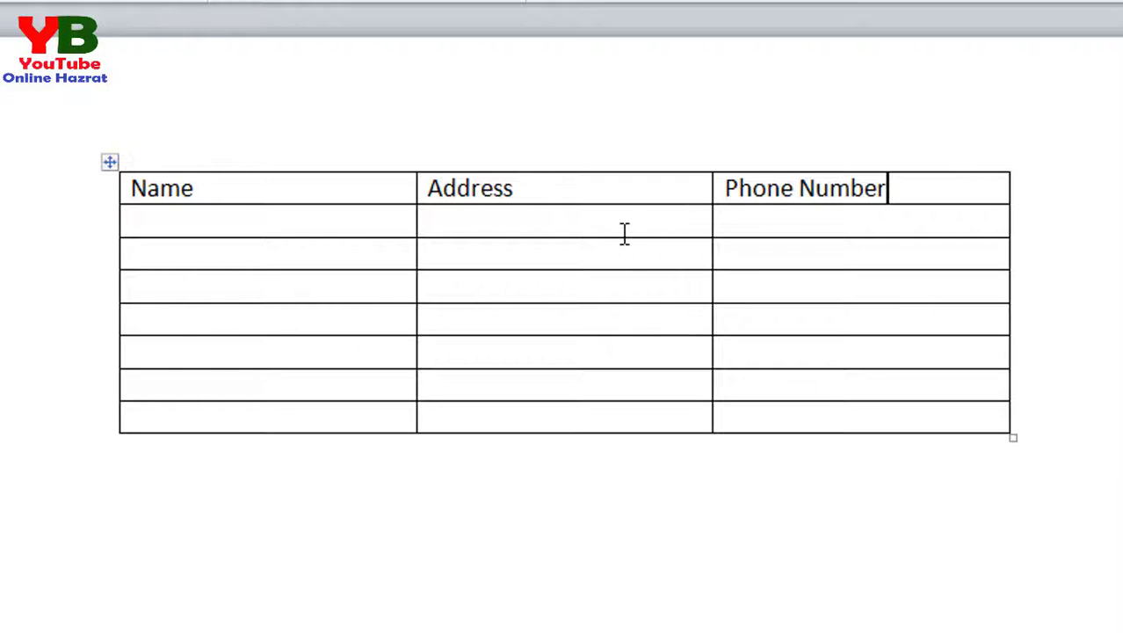
{"action": "left_click", "coordinate": [624, 233]}
- Fill row 2 with the first contact's name, address Dhaka and a masked phone number
{"action": "type", "text": "MR"}
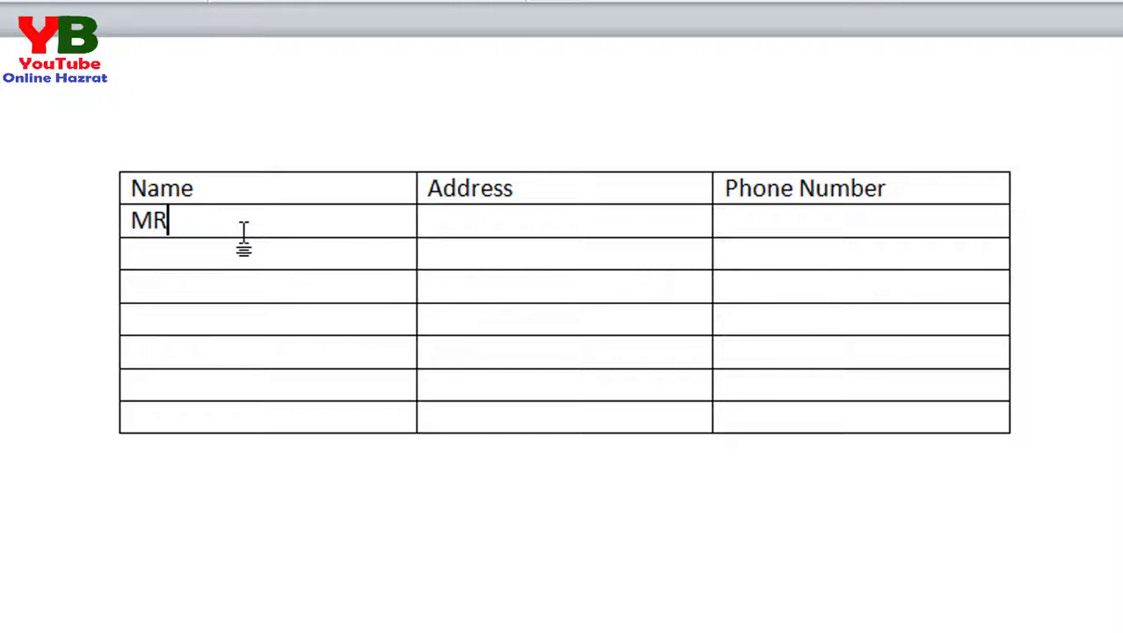
{"action": "key", "text": "BackSpace"}
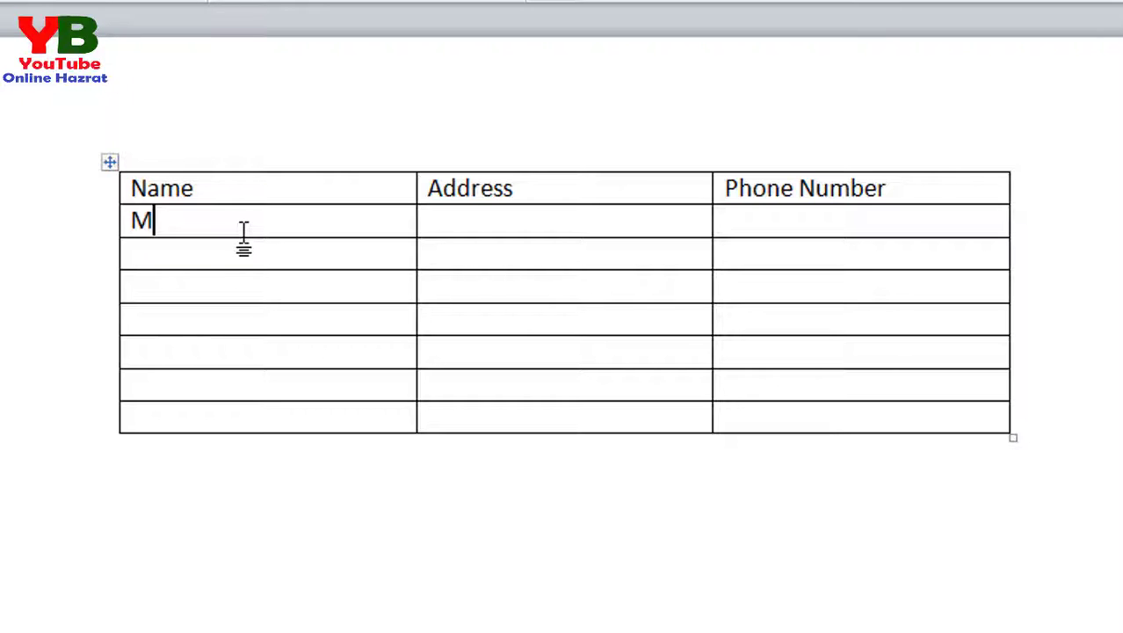
{"action": "type", "text": "r."}
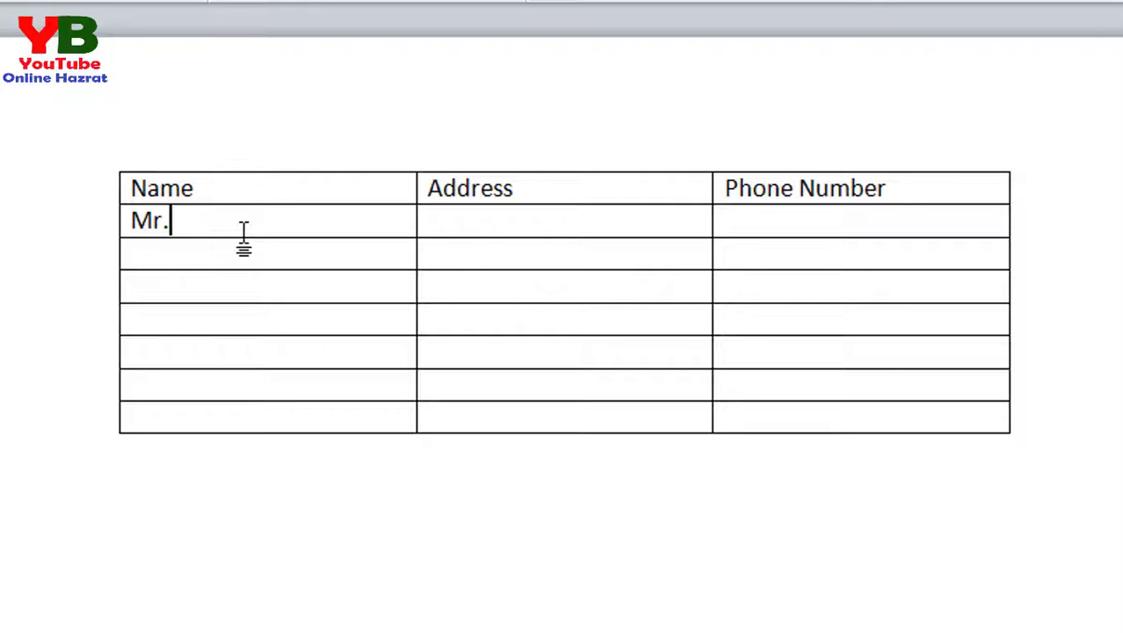
{"action": "type", "text": "kamal"}
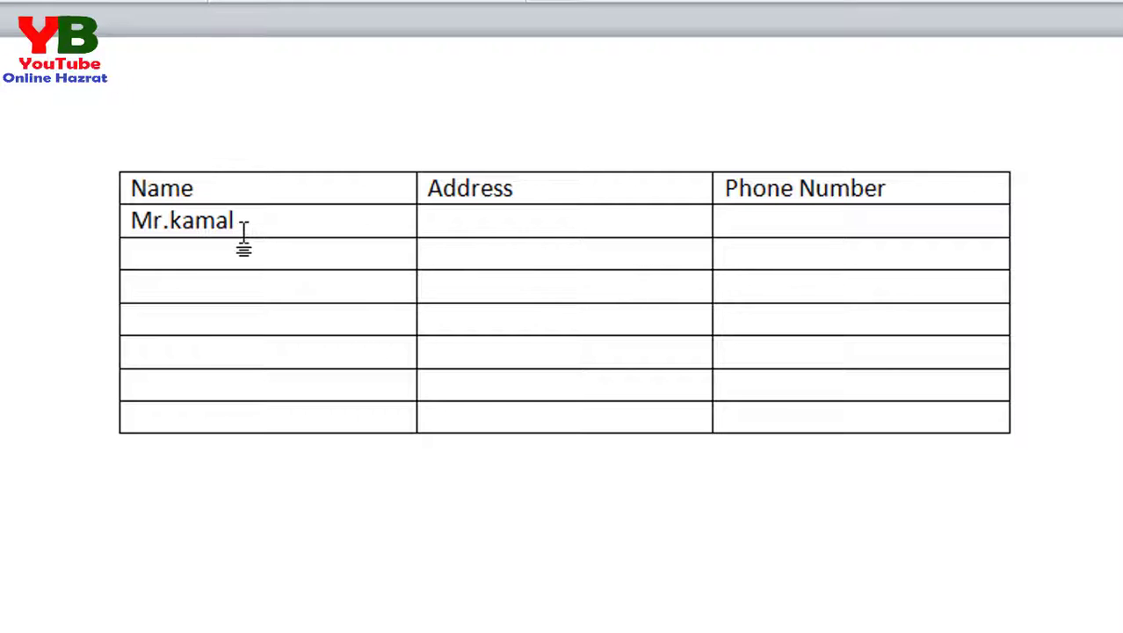
{"action": "left_click", "coordinate": [470, 231]}
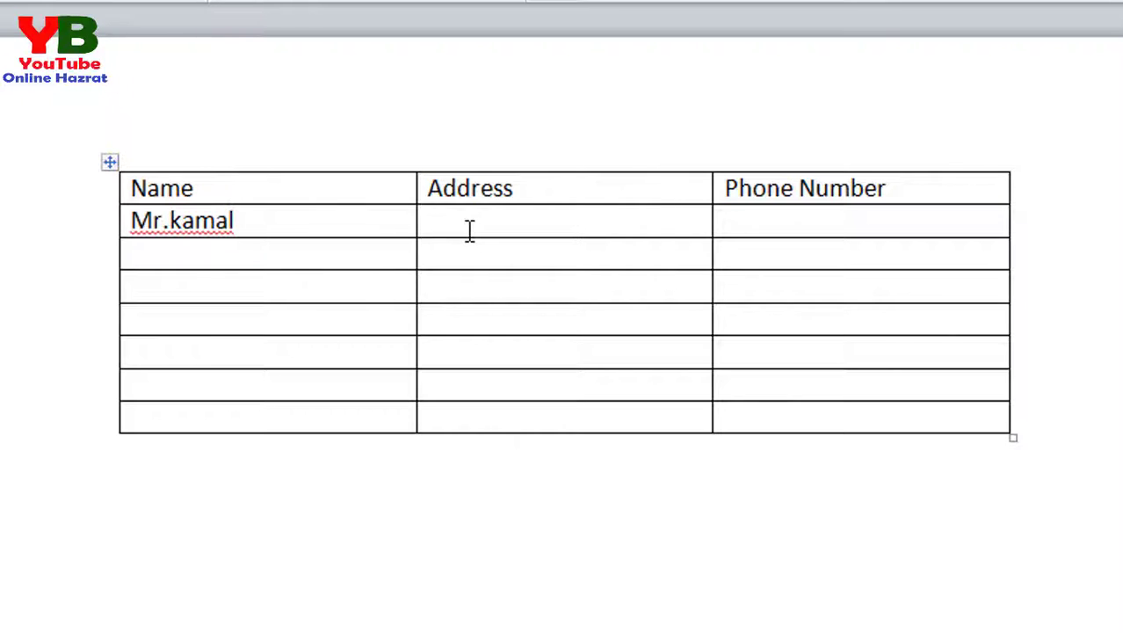
{"action": "type", "text": "D"}
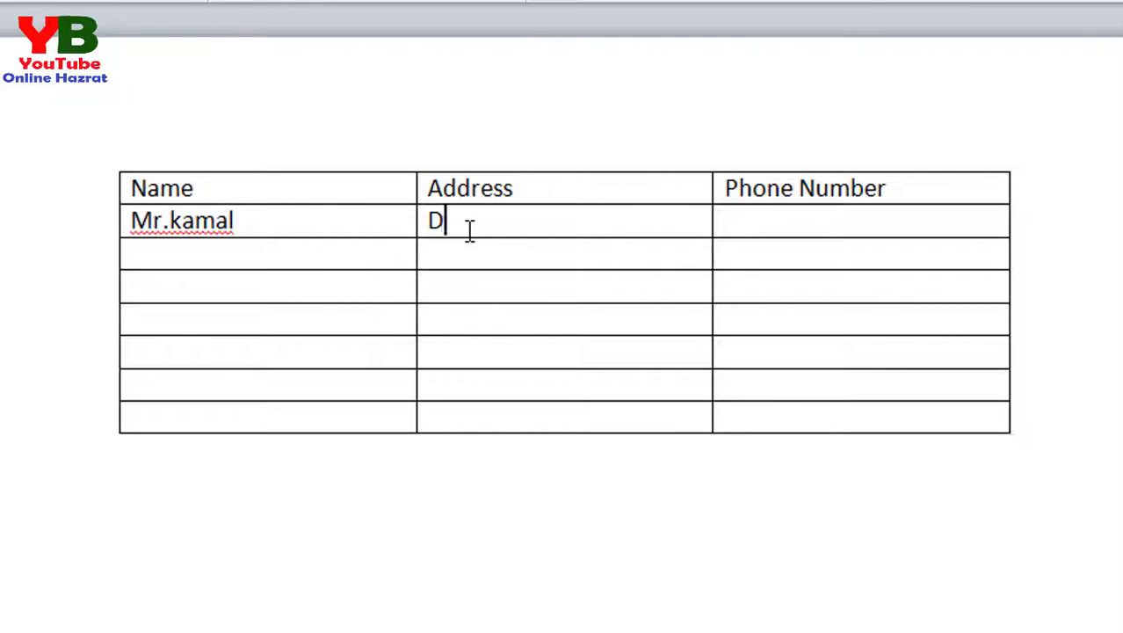
{"action": "type", "text": "haka"}
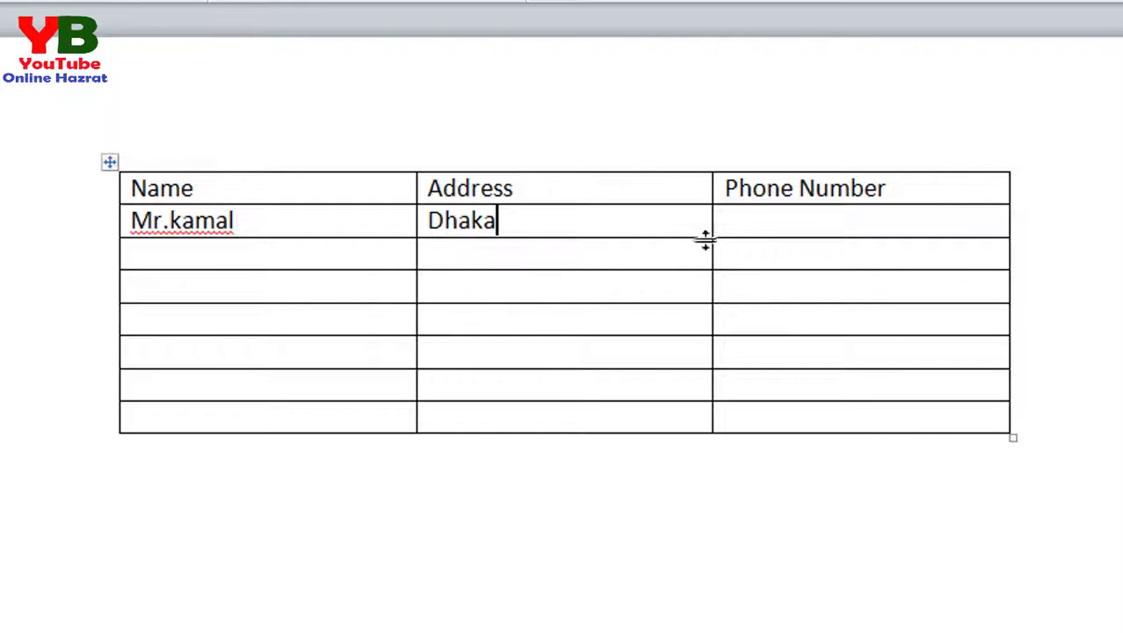
{"action": "left_click", "coordinate": [773, 227]}
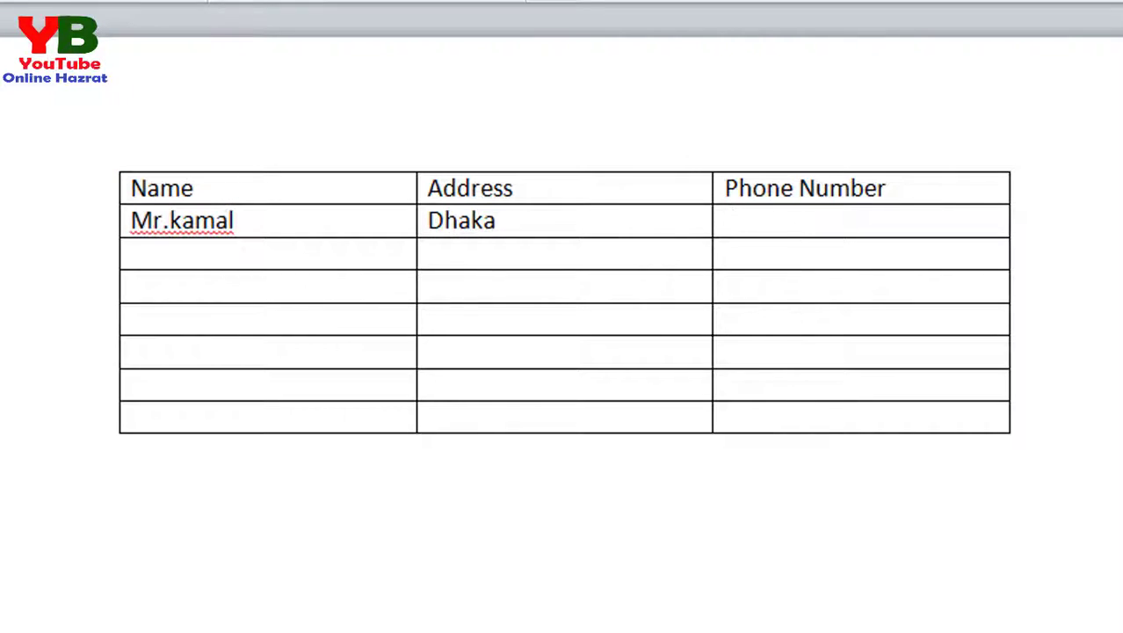
{"action": "type", "text": "017"}
{"action": "type", "text": "8"}
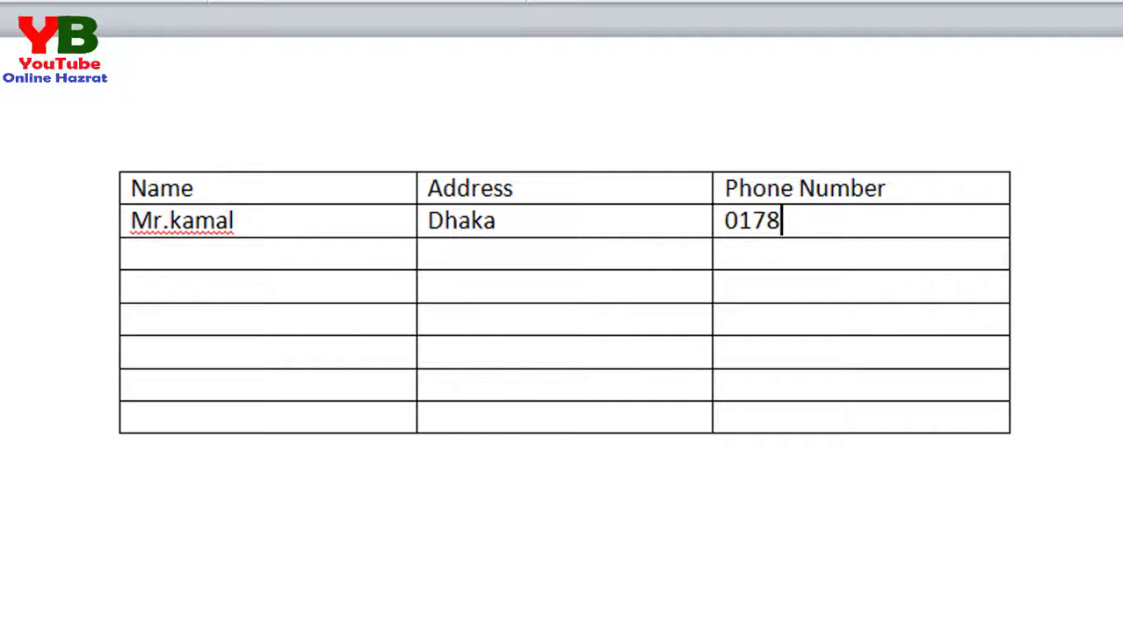
{"action": "type", "text": "#####"}
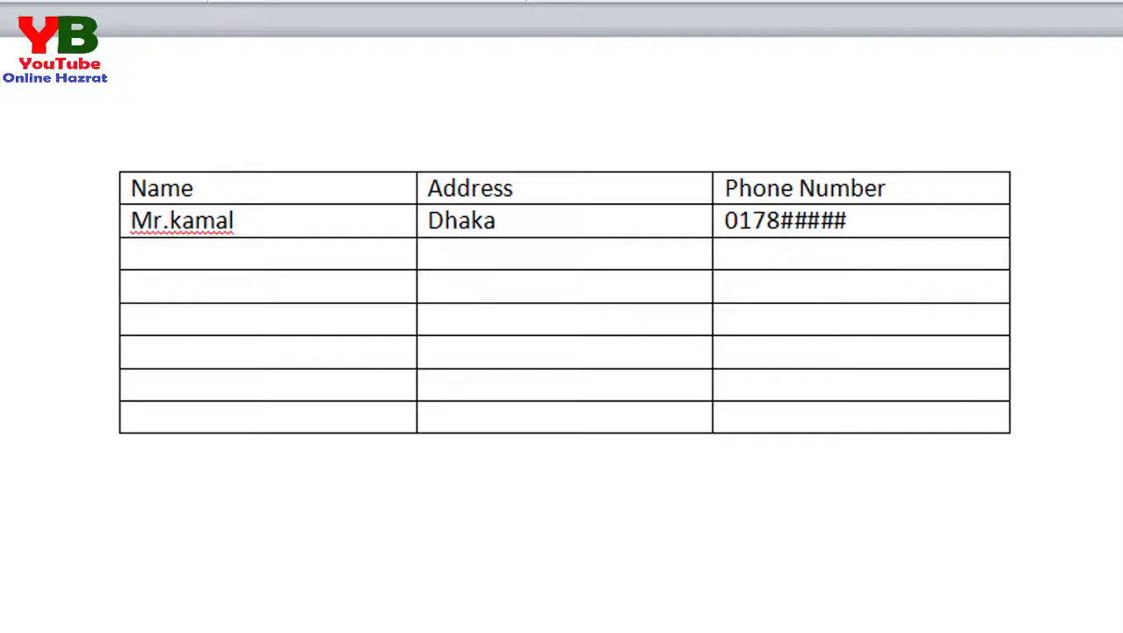
{"action": "type", "text": "#"}
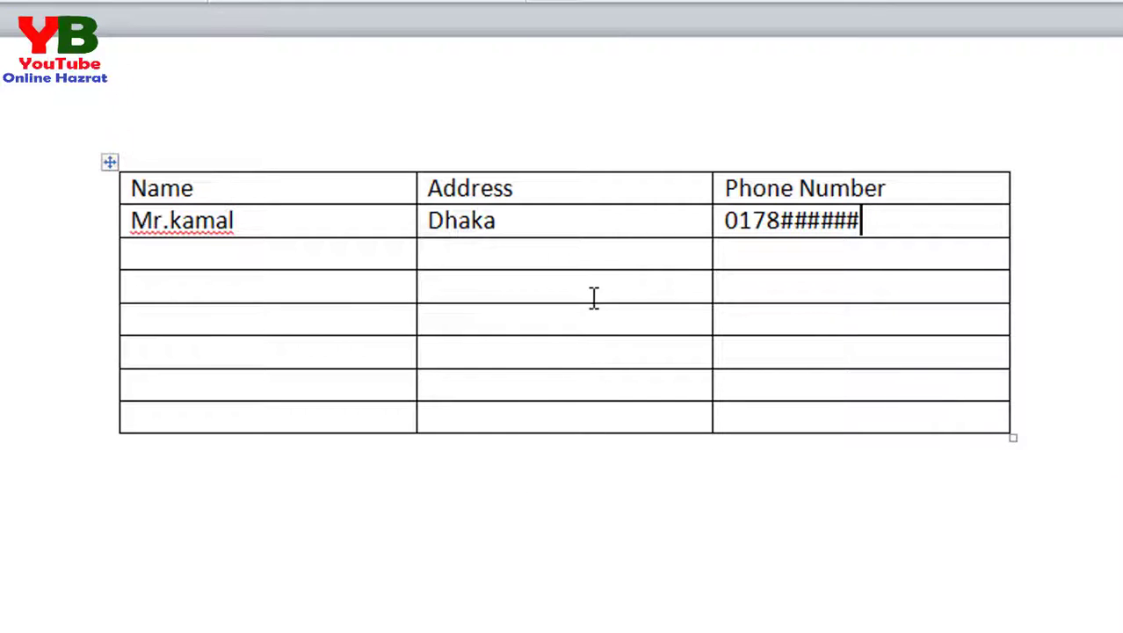
{"action": "left_click", "coordinate": [188, 250]}
- Fill row 3 with the second contact's name, address Tangail and a masked phone number
{"action": "type", "text": "M"}
{"action": "type", "text": "d."}
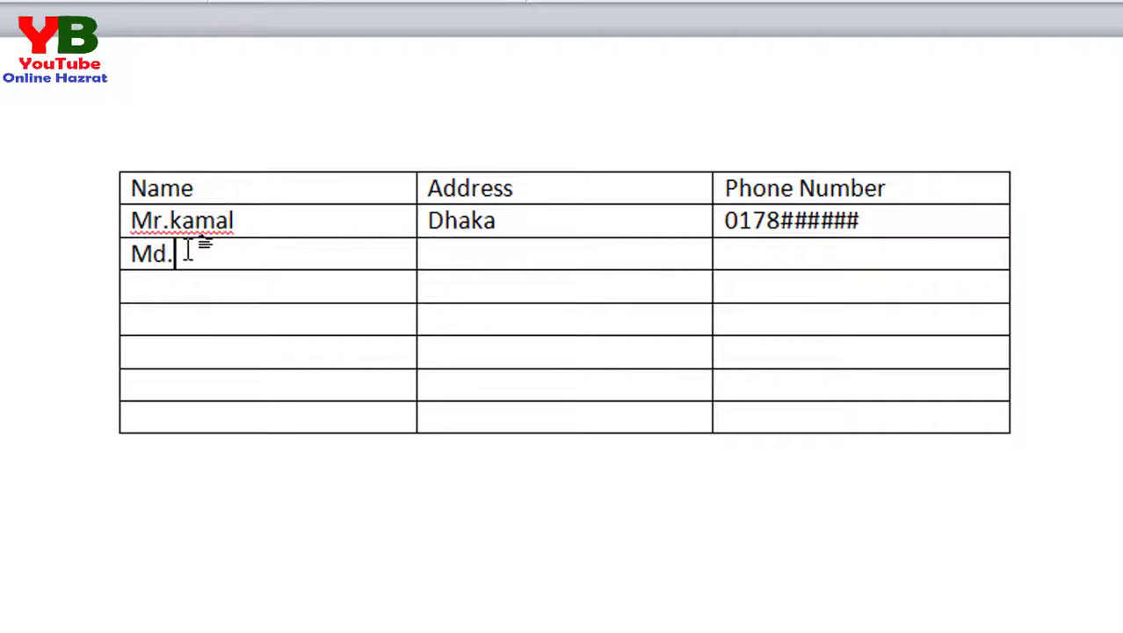
{"action": "type", "text": "monir"}
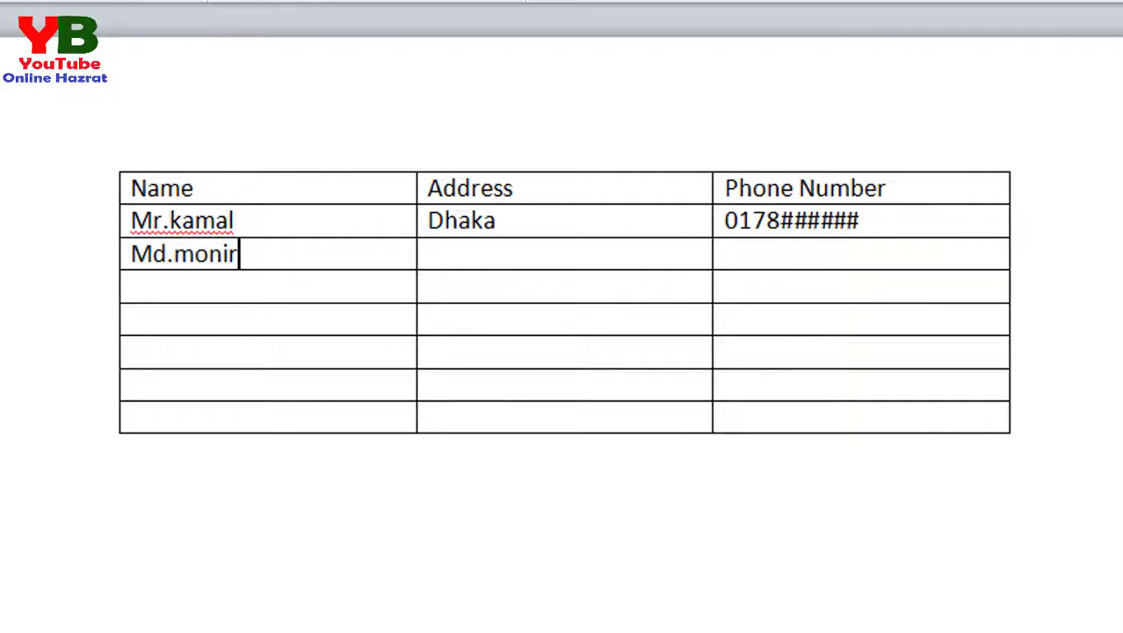
{"action": "left_click", "coordinate": [431, 250]}
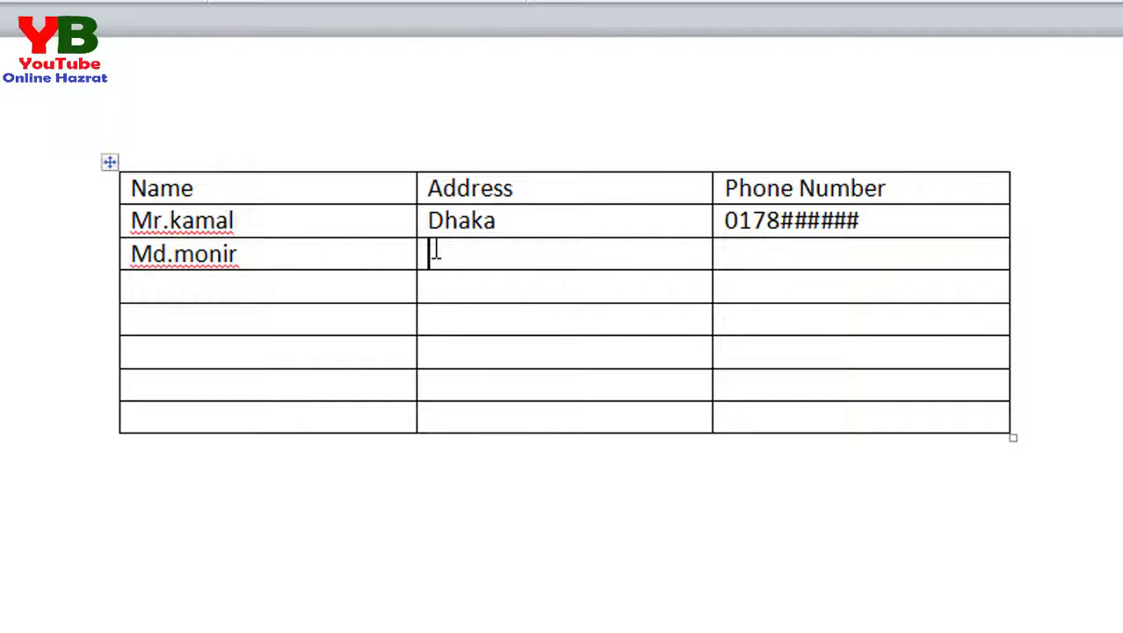
{"action": "type", "text": "Tan"}
{"action": "type", "text": "gail"}
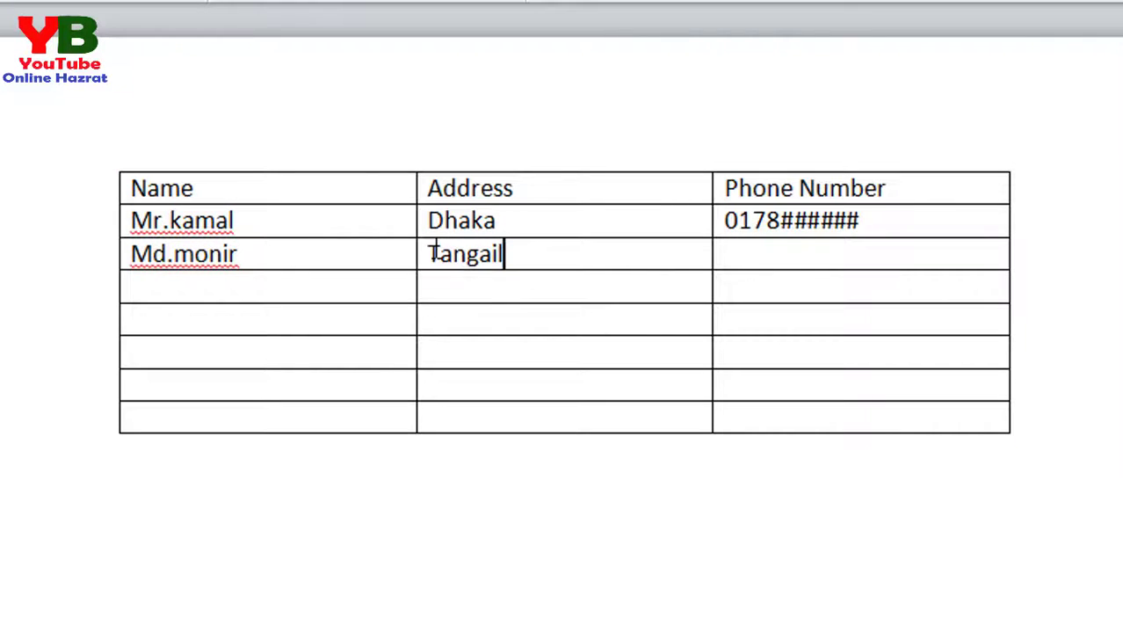
{"action": "left_click", "coordinate": [745, 256]}
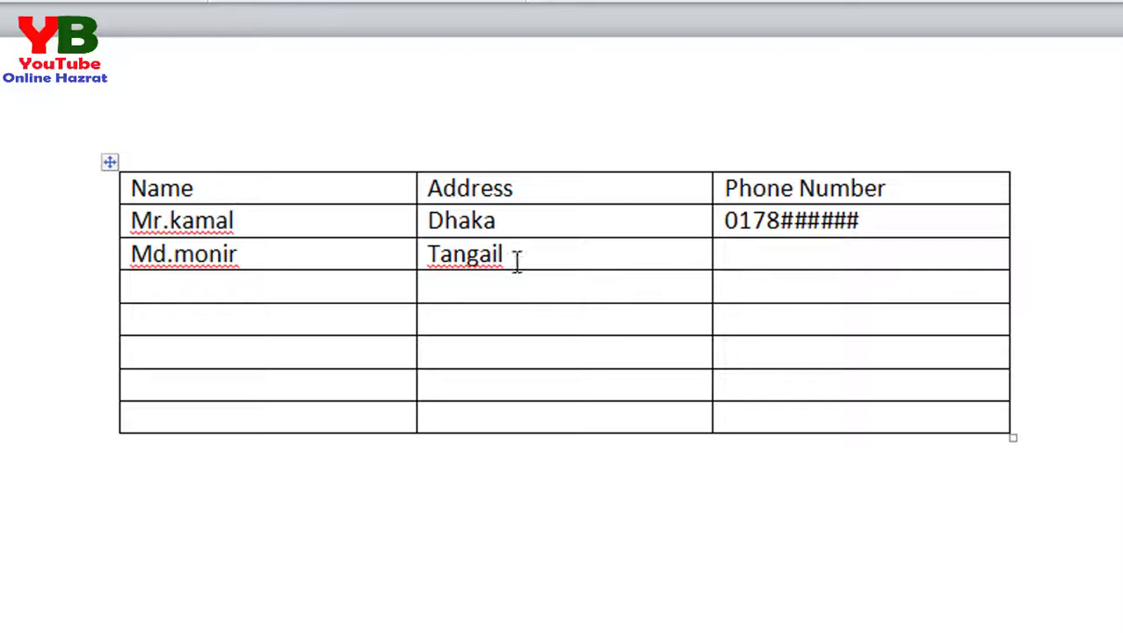
{"action": "type", "text": "01"}
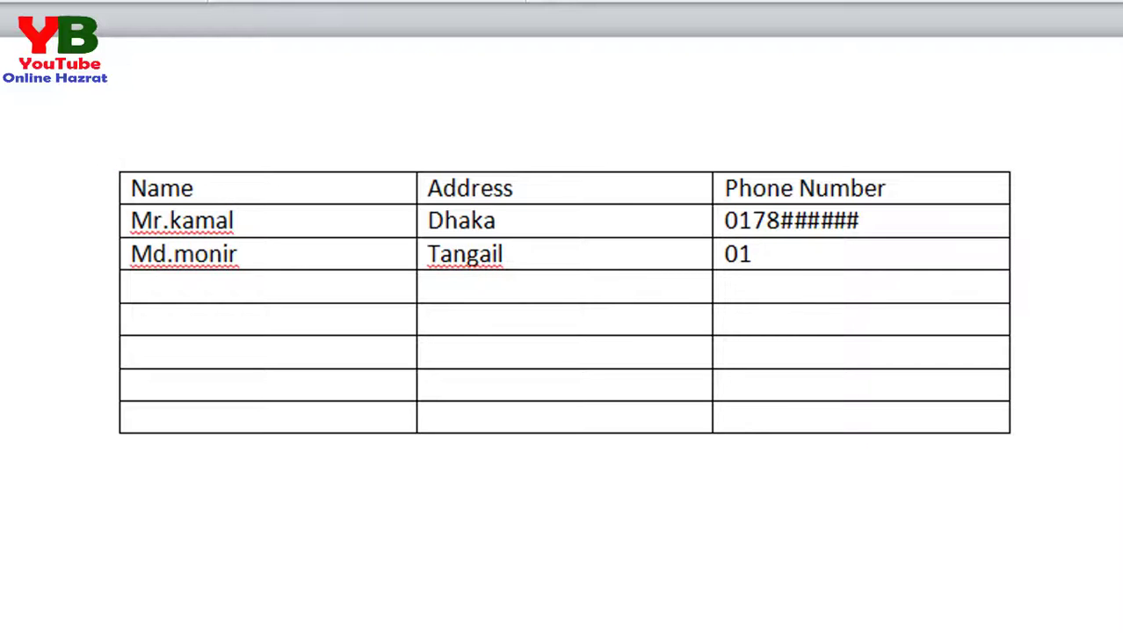
{"action": "type", "text": "878"}
{"action": "type", "text": "$"}
{"action": "key", "text": "BackSpace"}
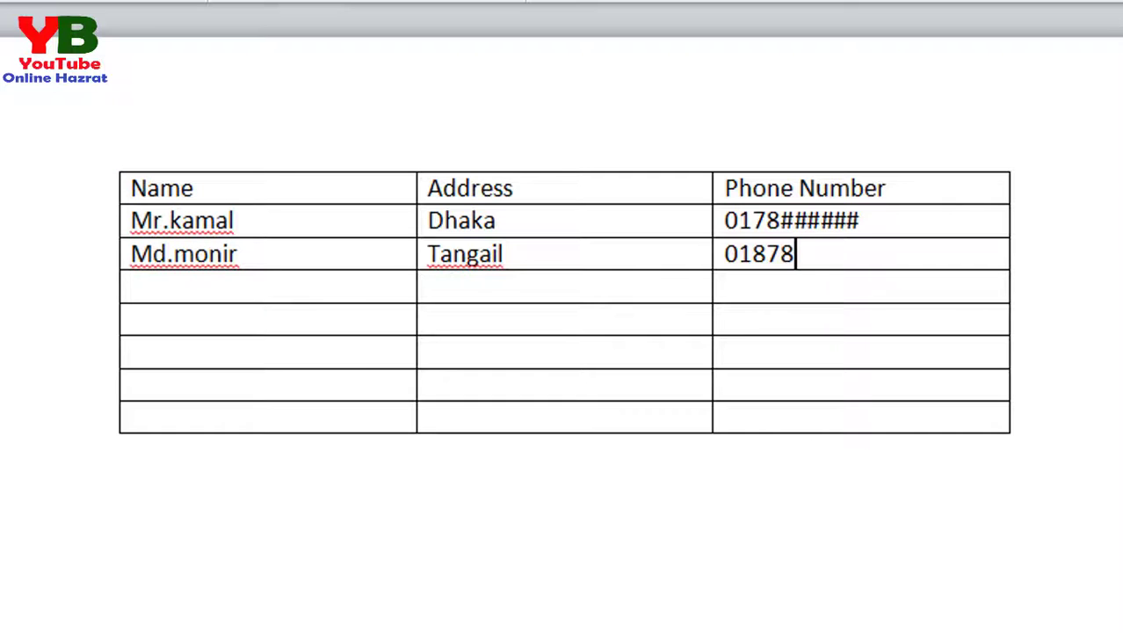
{"action": "type", "text": "#####"}
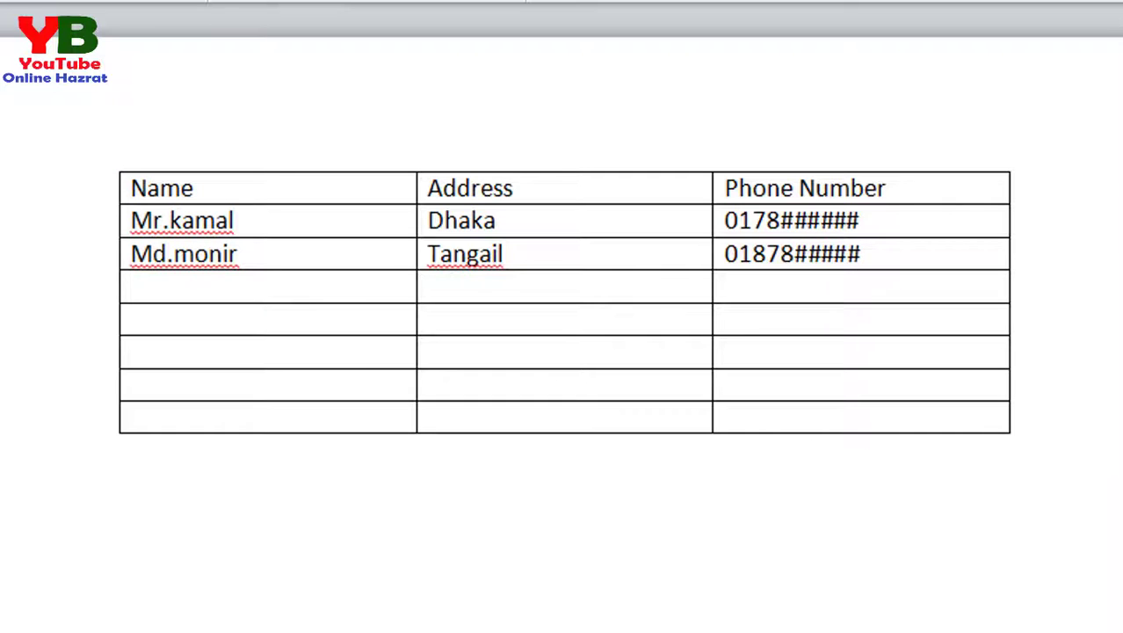
{"action": "left_click", "coordinate": [190, 293]}
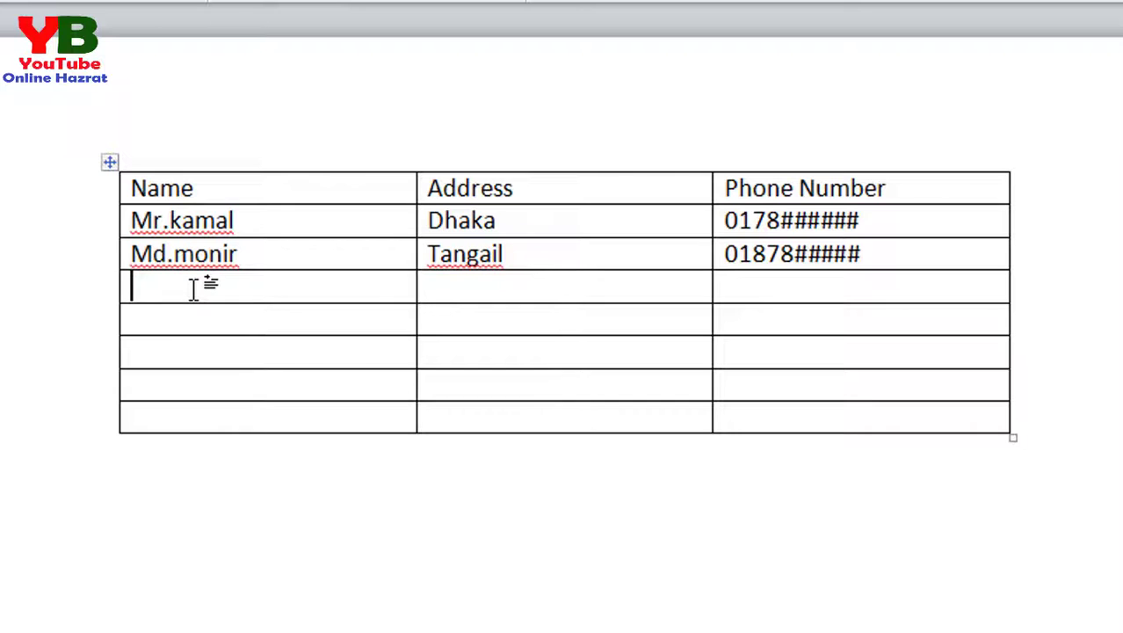
- Fill row 4 with the third contact's name, address Dhaka and a single-line masked phone number
{"action": "type", "text": "M"}
{"action": "type", "text": "r."}
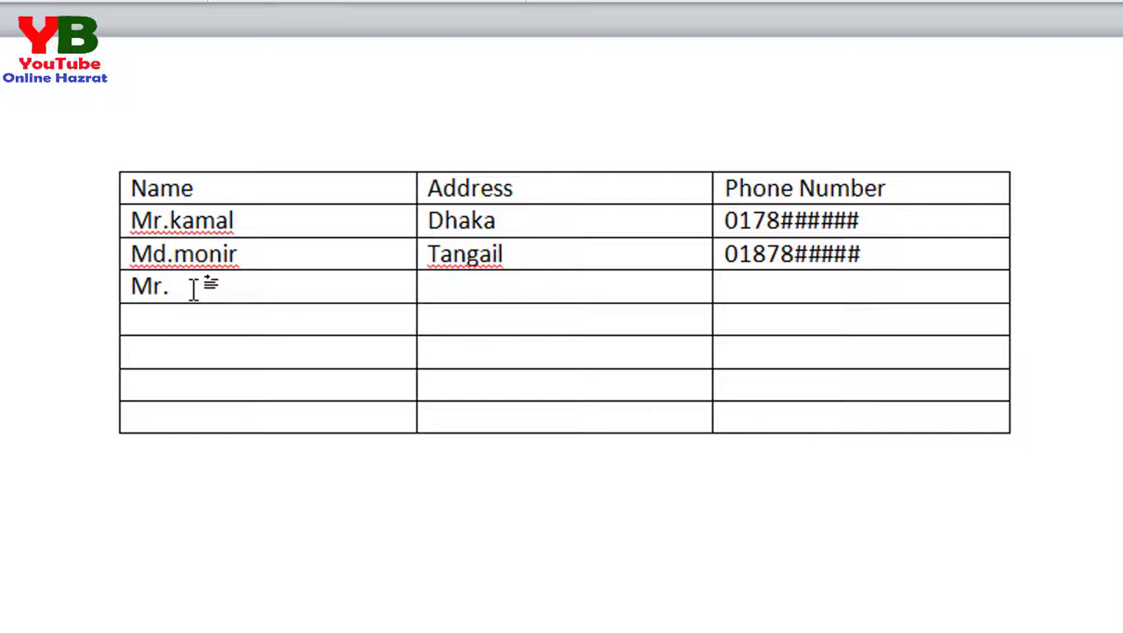
{"action": "type", "text": "Nazmul"}
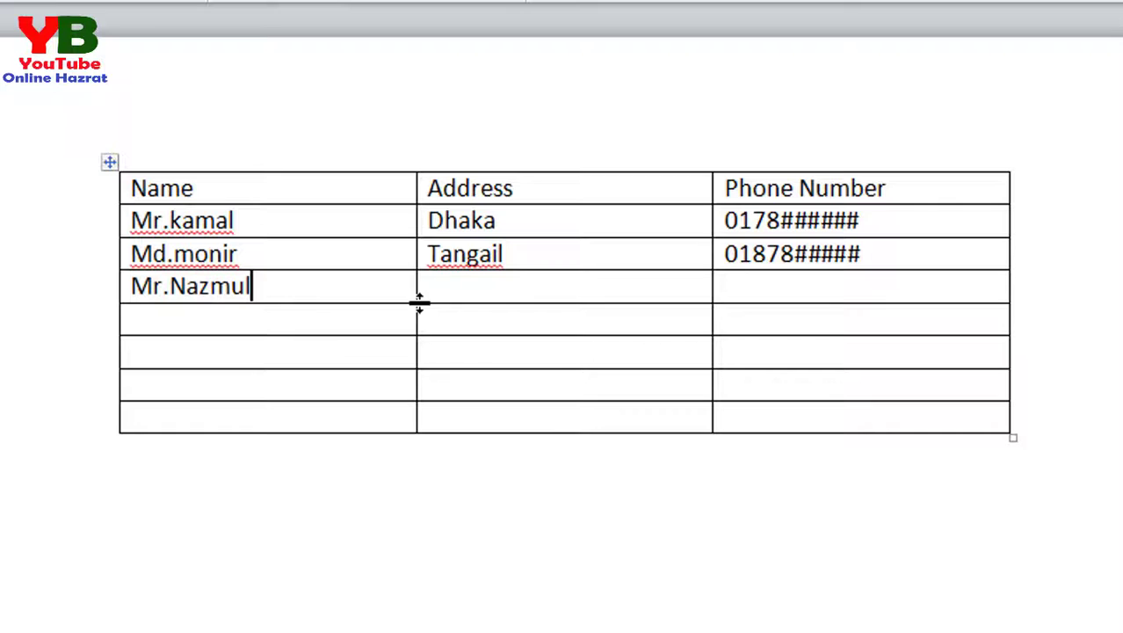
{"action": "left_click", "coordinate": [453, 281]}
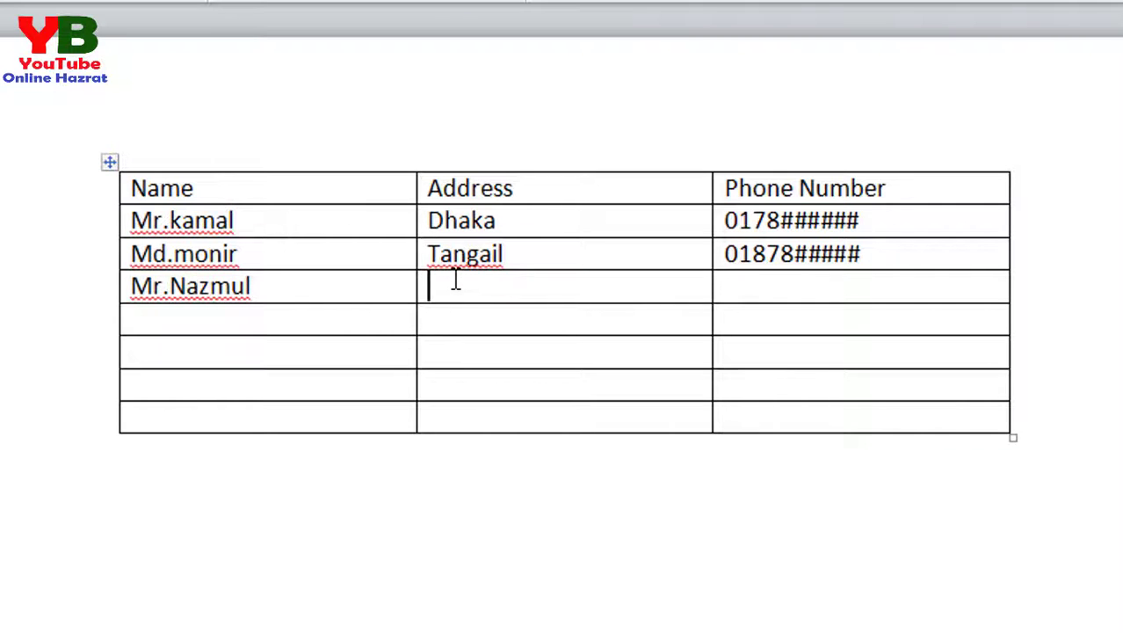
{"action": "type", "text": "Dh"}
{"action": "type", "text": "aka"}
{"action": "left_click", "coordinate": [777, 296]}
{"action": "type", "text": "017"}
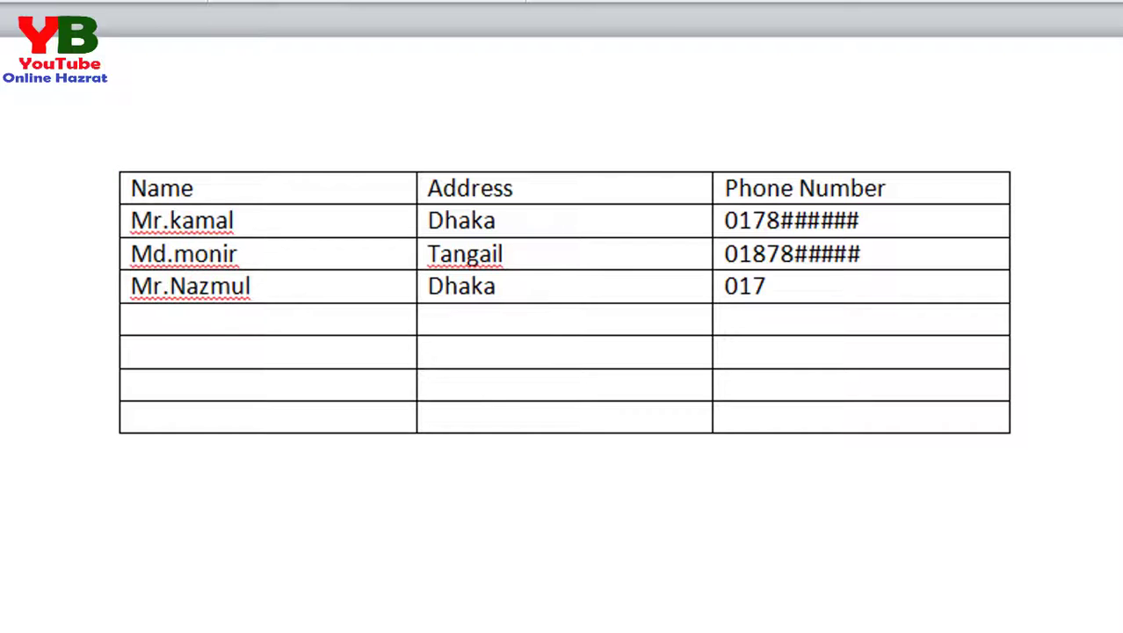
{"action": "type", "text": "29"}
{"action": "key", "text": "Return"}
{"action": "type", "text": "3333"}
{"action": "key", "text": "BackSpace"}
{"action": "key", "text": "BackSpace"}
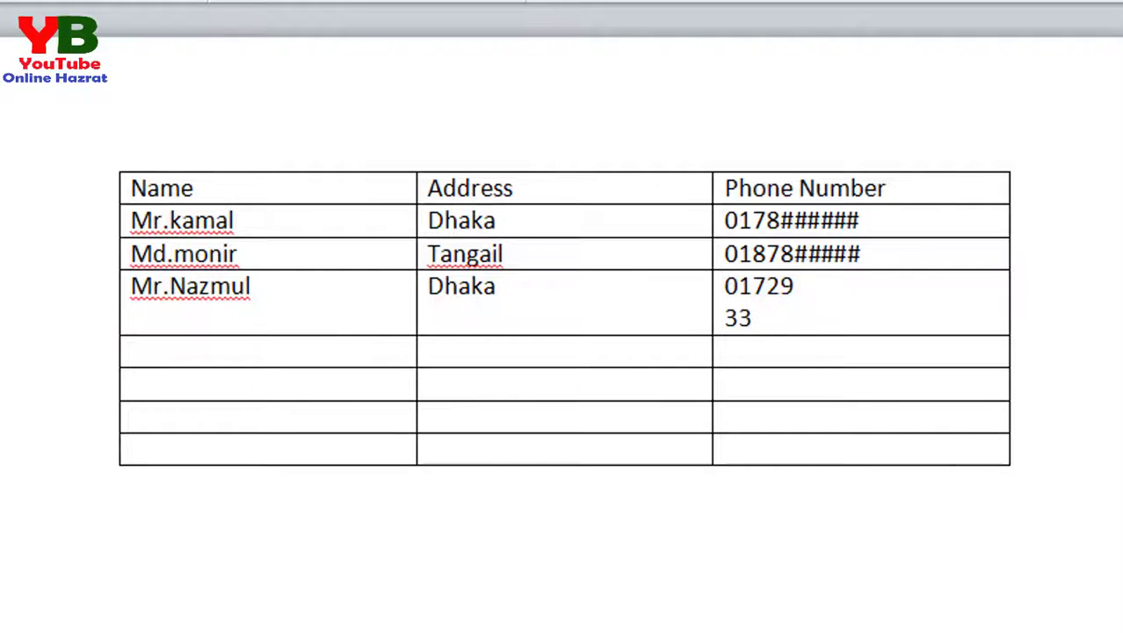
{"action": "key", "text": "BackSpace"}
{"action": "key", "text": "BackSpace"}
{"action": "key", "text": "BackSpace"}
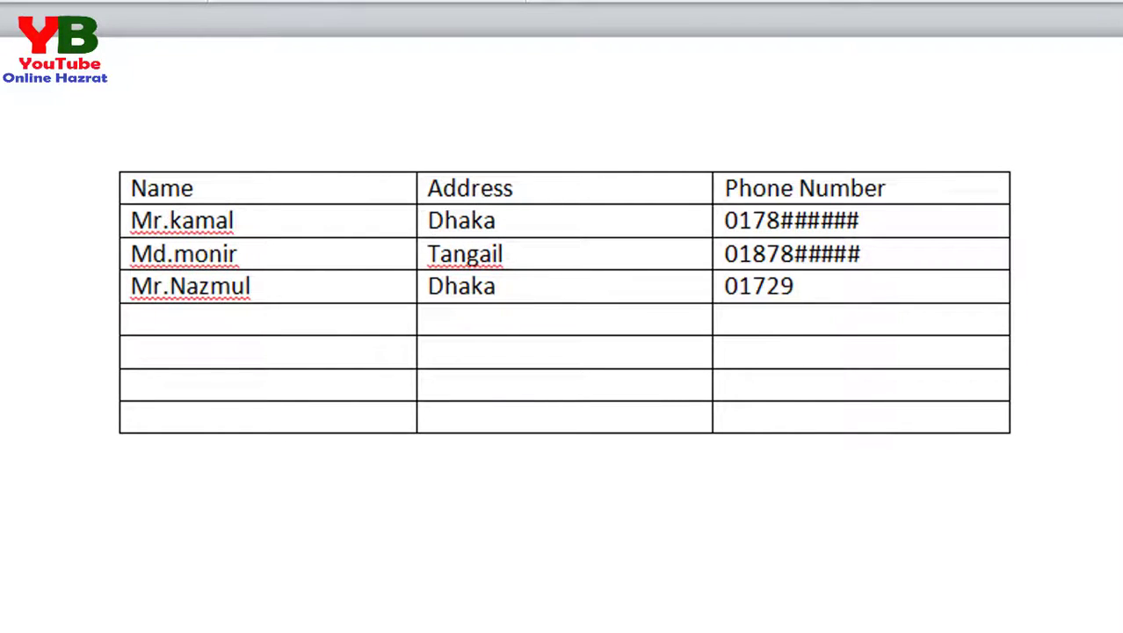
{"action": "type", "text": "#####3"}
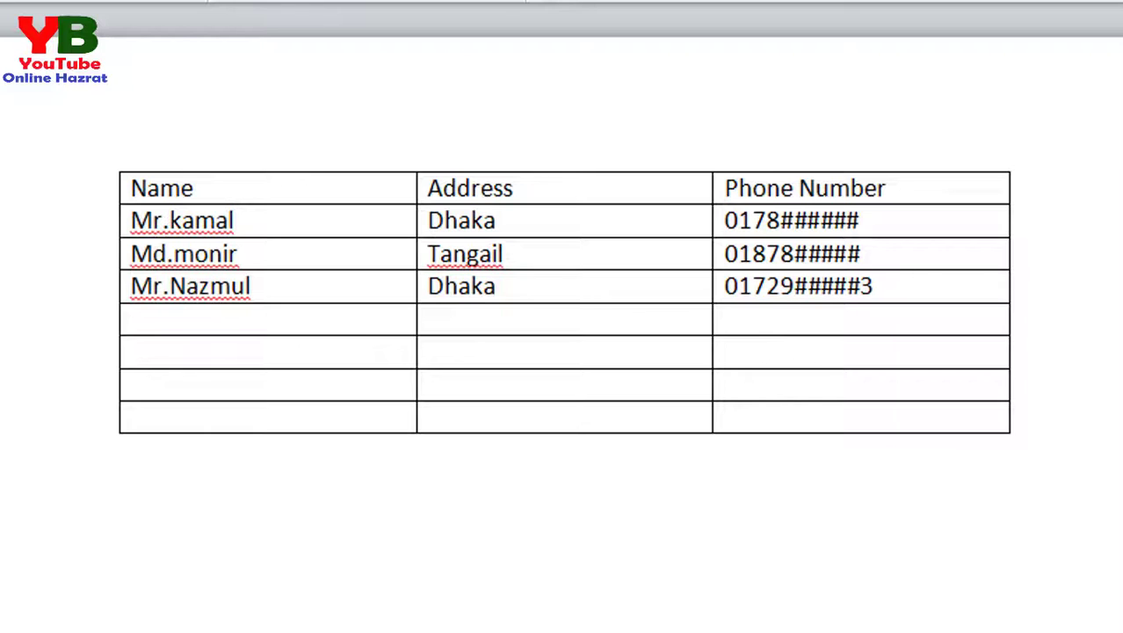
{"action": "key", "text": "BackSpace"}
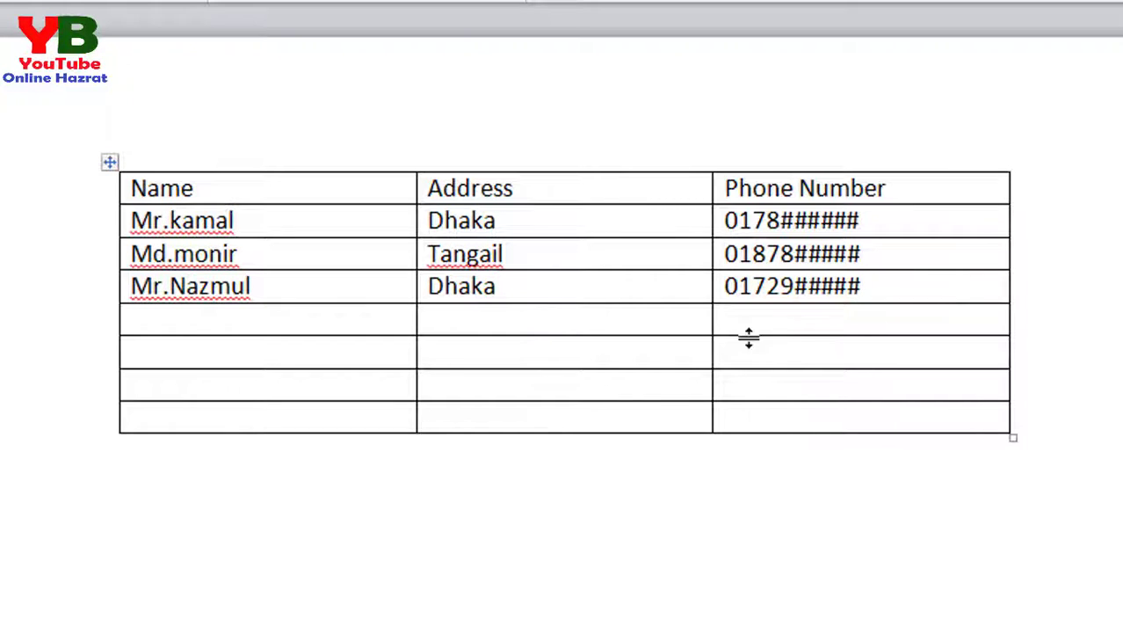
{"action": "left_click", "coordinate": [165, 320]}
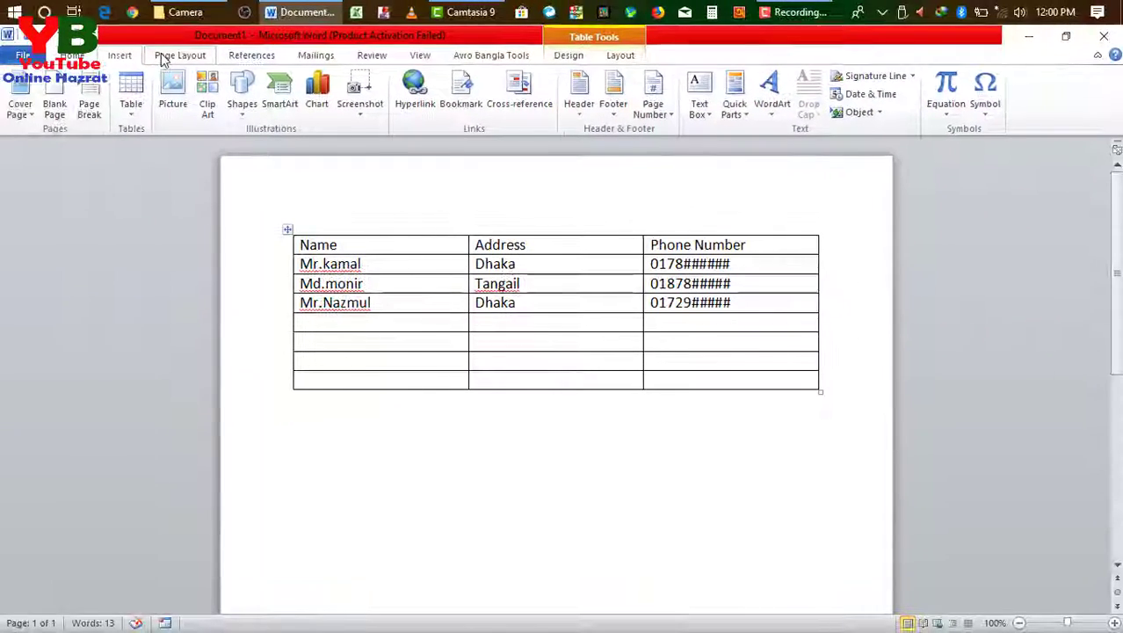
{"action": "left_click", "coordinate": [158, 56]}
{"action": "left_click", "coordinate": [230, 55]}
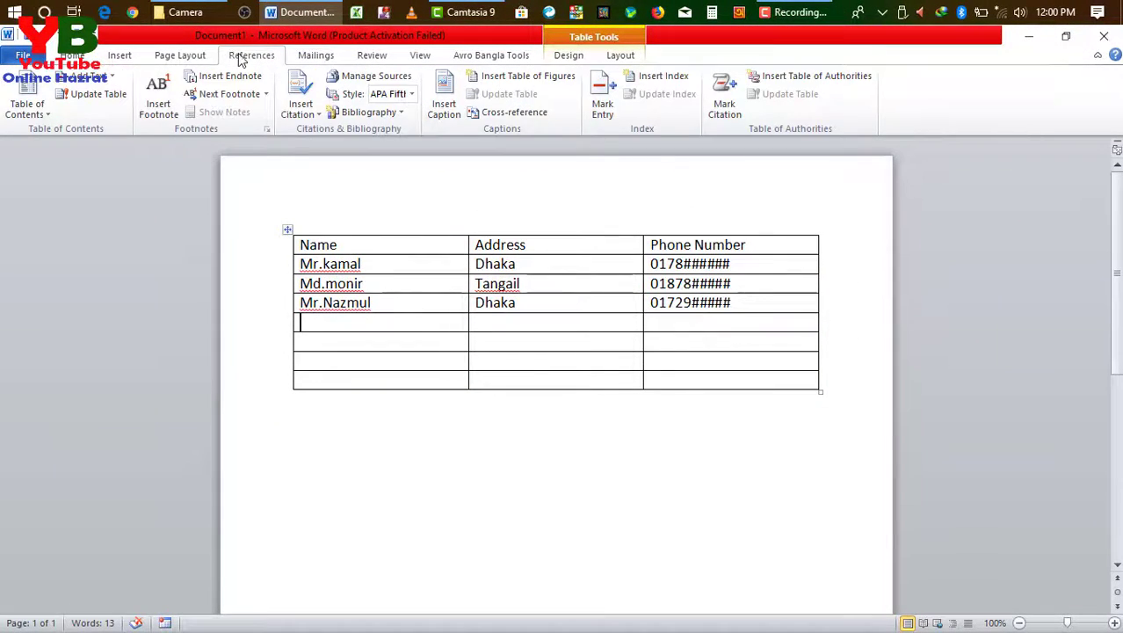
{"action": "left_click", "coordinate": [119, 55]}
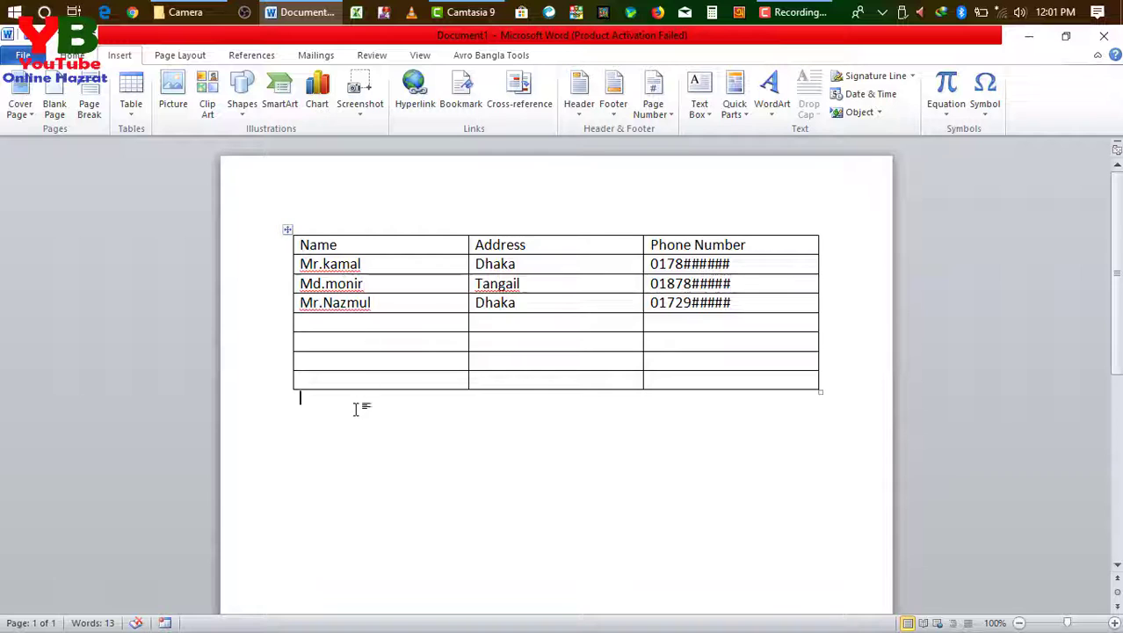
{"action": "left_click", "coordinate": [305, 374]}
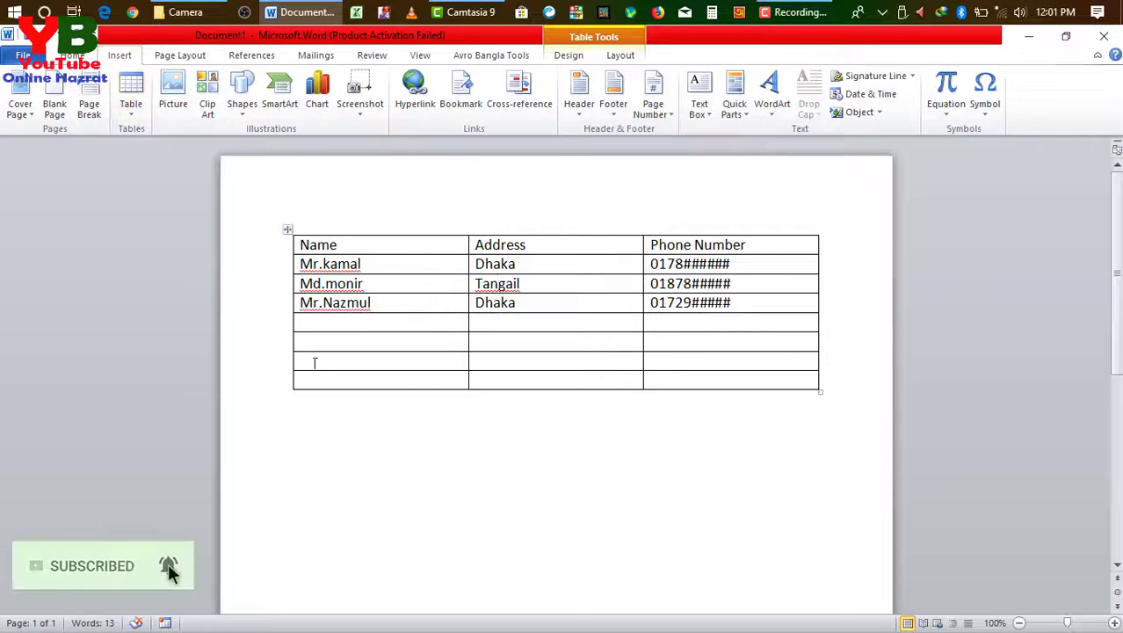
{"action": "left_click", "coordinate": [319, 383]}
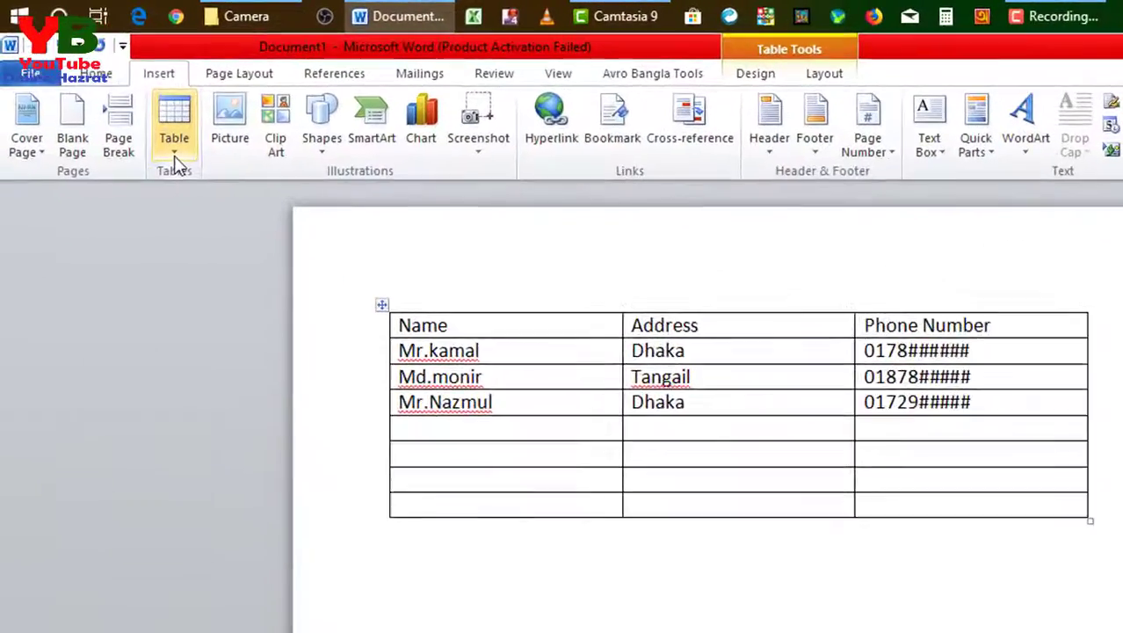
- Use Draw Table to add two rows below the table, splitting each at the existing column lines
{"action": "left_click", "coordinate": [175, 158]}
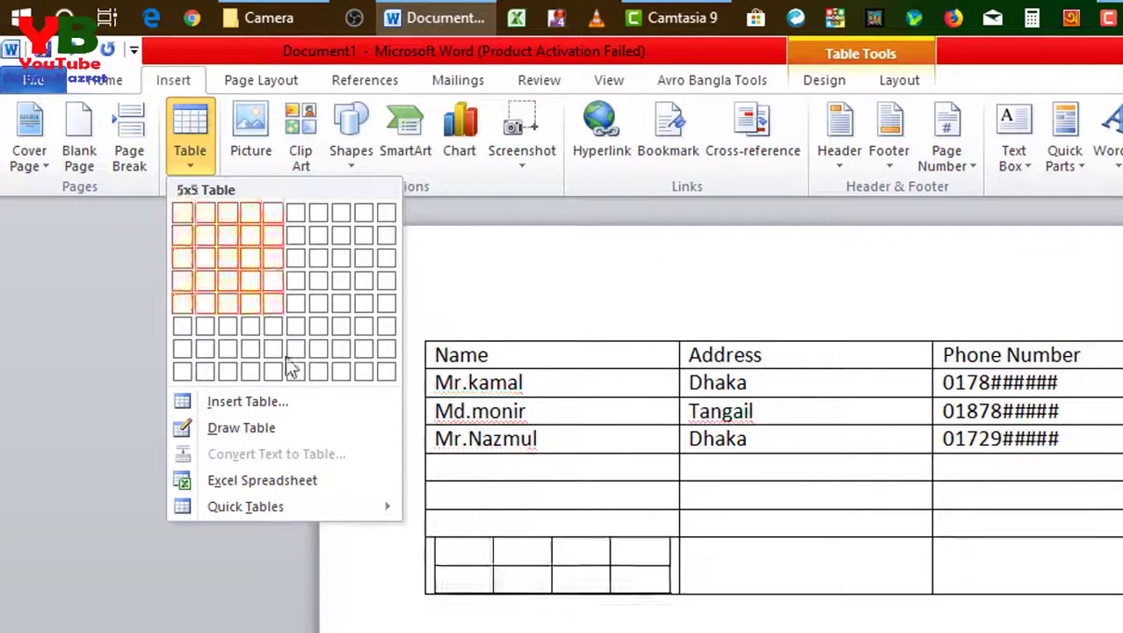
{"action": "left_click", "coordinate": [232, 436]}
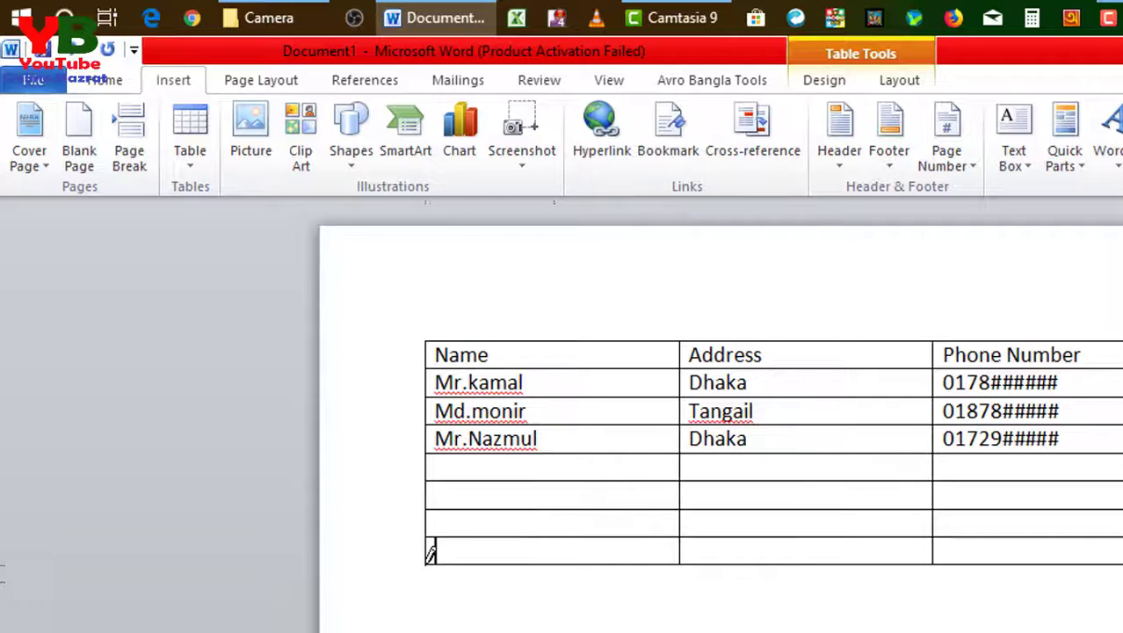
{"action": "mouse_move", "coordinate": [427, 564]}
{"action": "left_mouse_down"}
{"action": "mouse_move", "coordinate": [431, 584]}
{"action": "mouse_move", "coordinate": [824, 406]}
{"action": "left_mouse_up"}
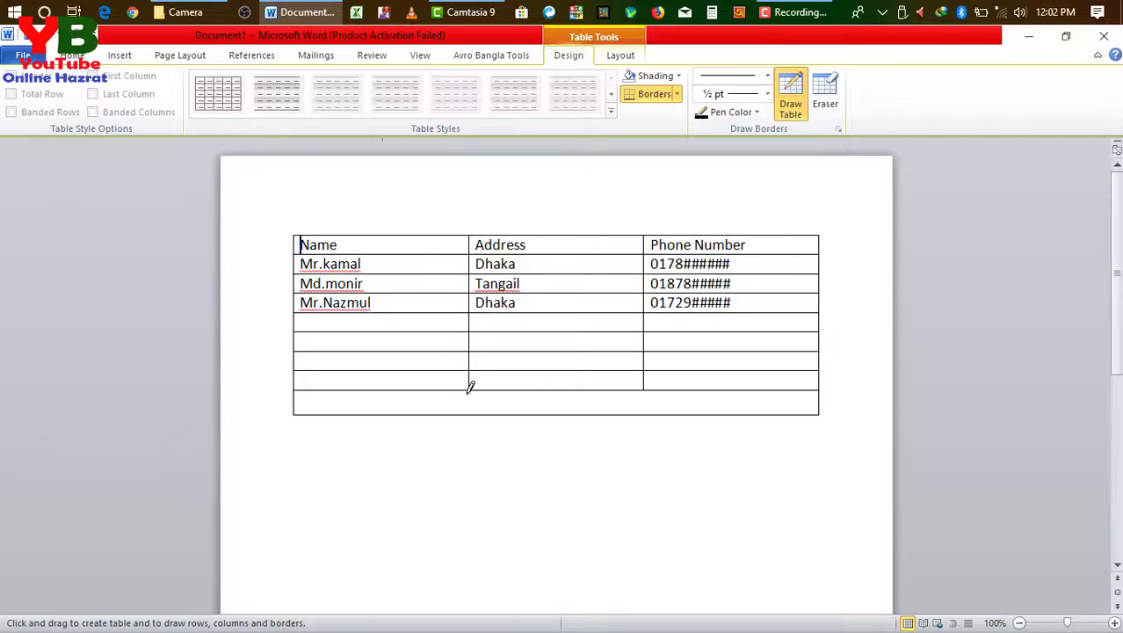
{"action": "left_click_drag", "start_coordinate": [469, 390], "coordinate": [469, 414]}
{"action": "left_click_drag", "start_coordinate": [644, 391], "coordinate": [645, 413]}
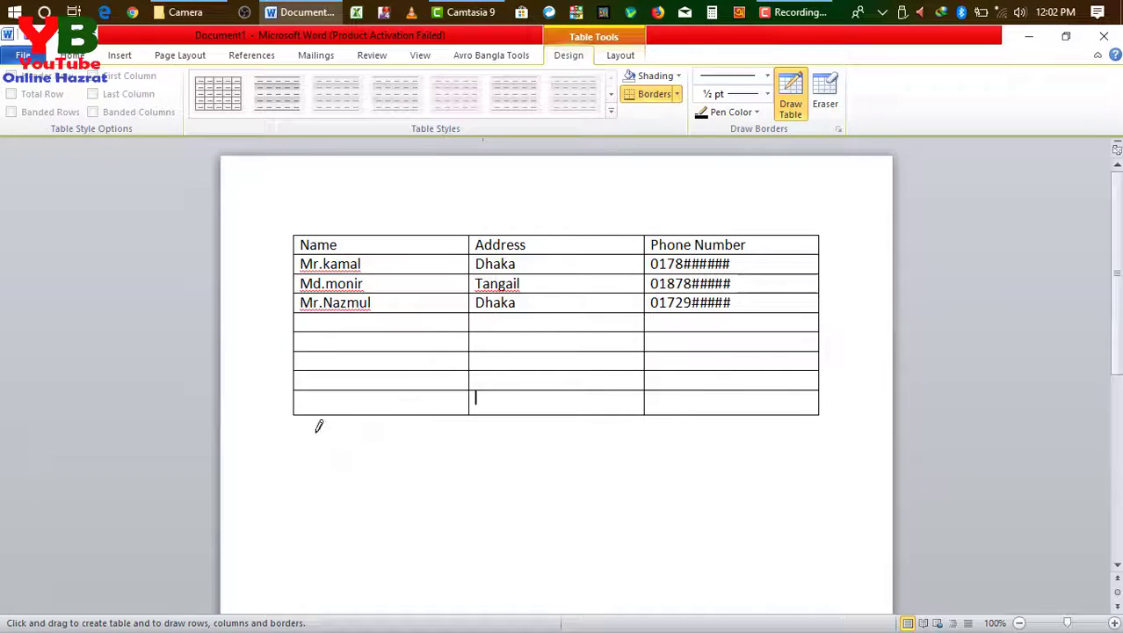
{"action": "mouse_move", "coordinate": [297, 410]}
{"action": "left_mouse_down"}
{"action": "mouse_move", "coordinate": [538, 431]}
{"action": "mouse_move", "coordinate": [823, 429]}
{"action": "left_mouse_up"}
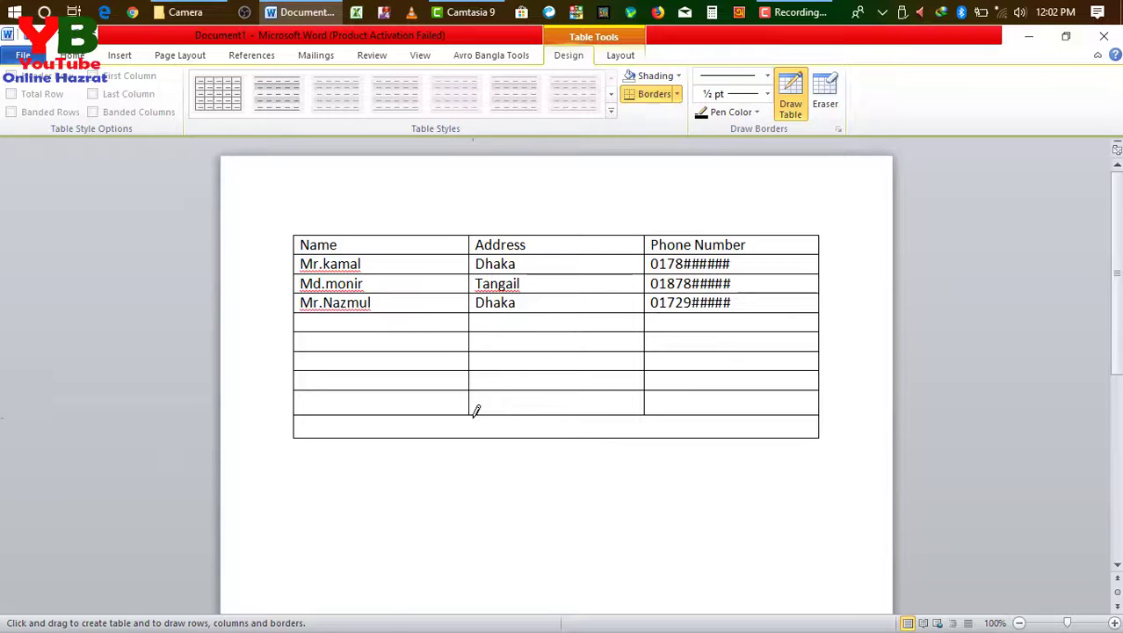
{"action": "left_click_drag", "start_coordinate": [471, 415], "coordinate": [469, 436]}
{"action": "left_click_drag", "start_coordinate": [647, 410], "coordinate": [647, 433]}
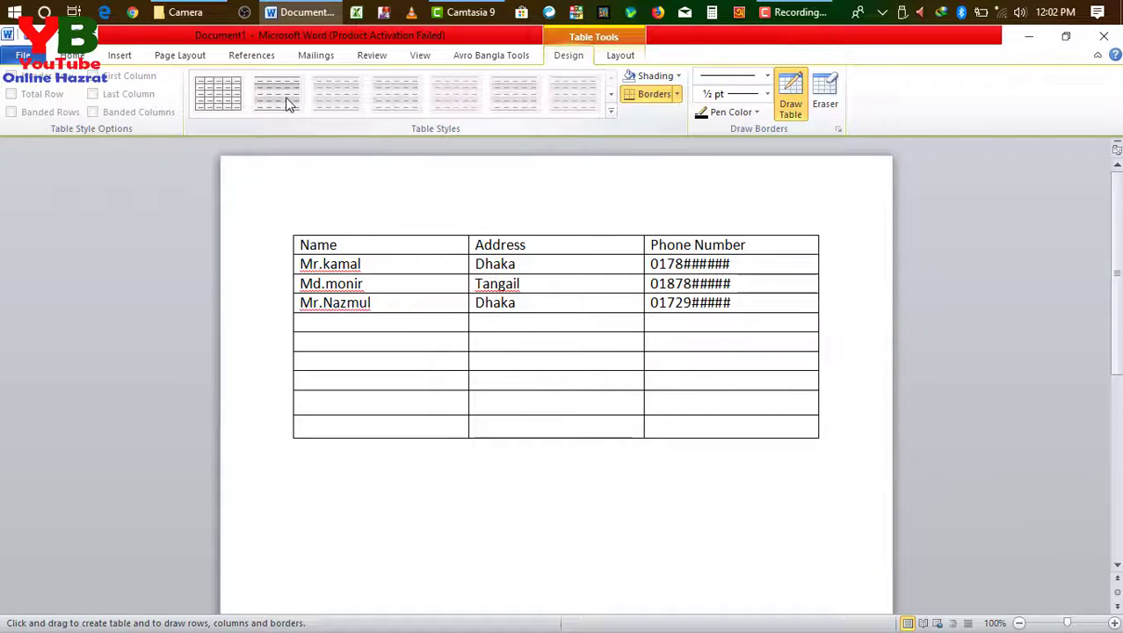
- Preview red, purple, teal, grey and blue banded styles from the Table Styles gallery
{"action": "left_click", "coordinate": [825, 94]}
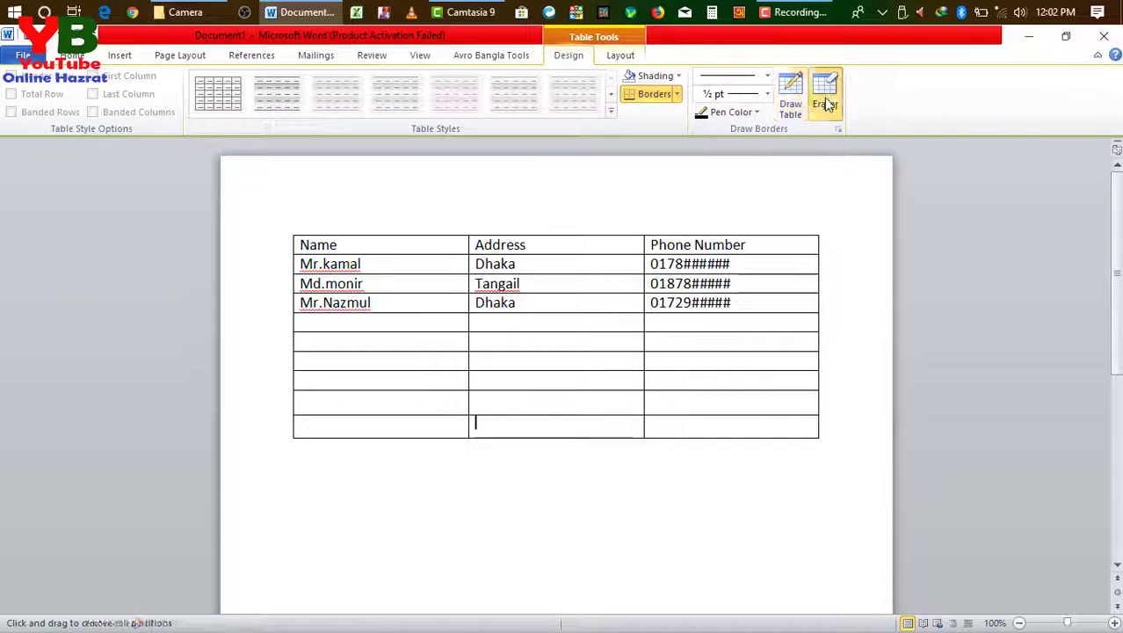
{"action": "left_click", "coordinate": [567, 323]}
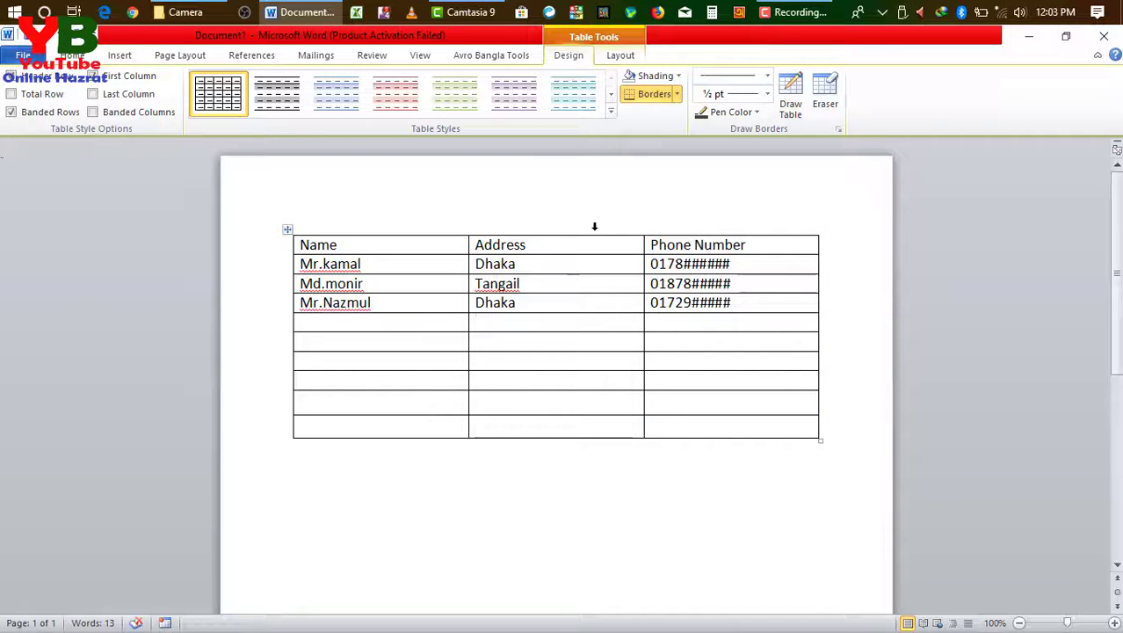
{"action": "left_click", "coordinate": [394, 98]}
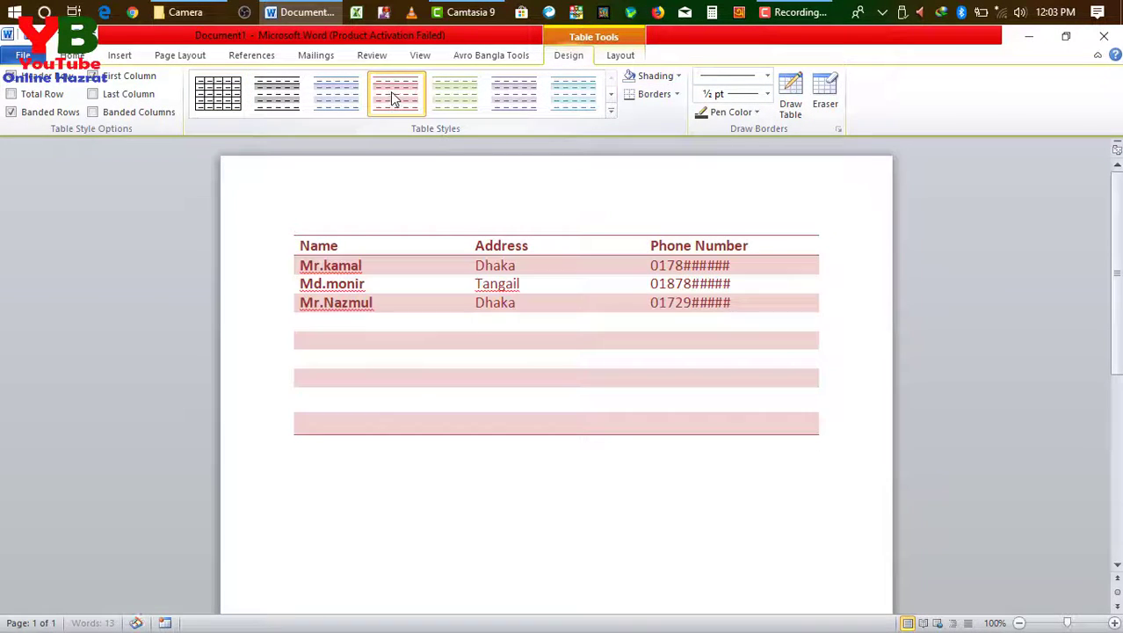
{"action": "left_click", "coordinate": [525, 97]}
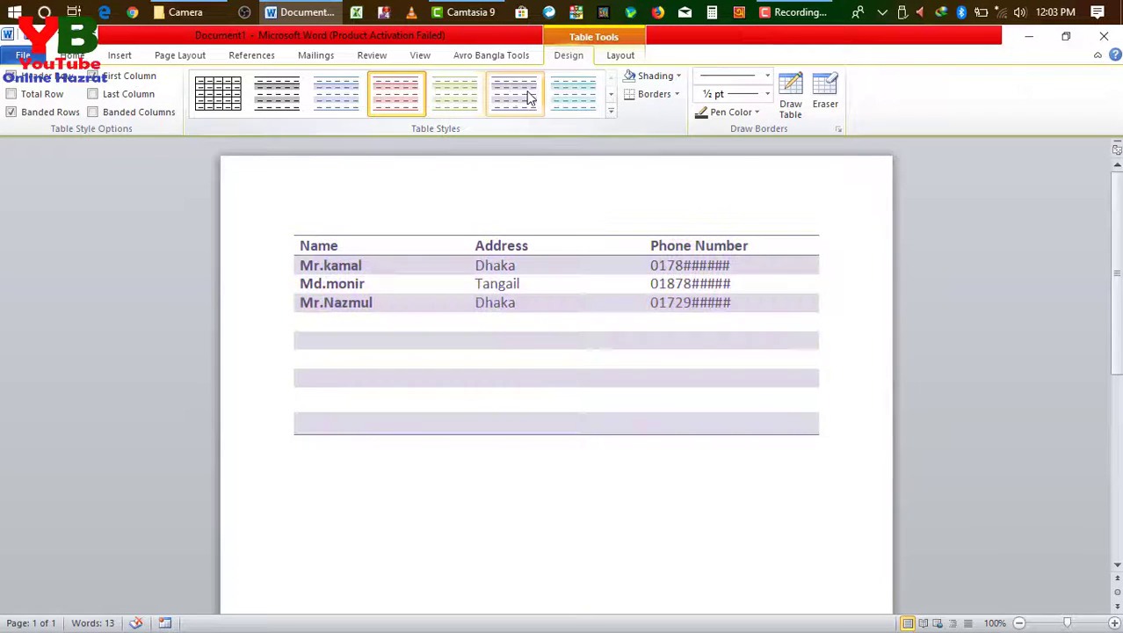
{"action": "left_click", "coordinate": [576, 98]}
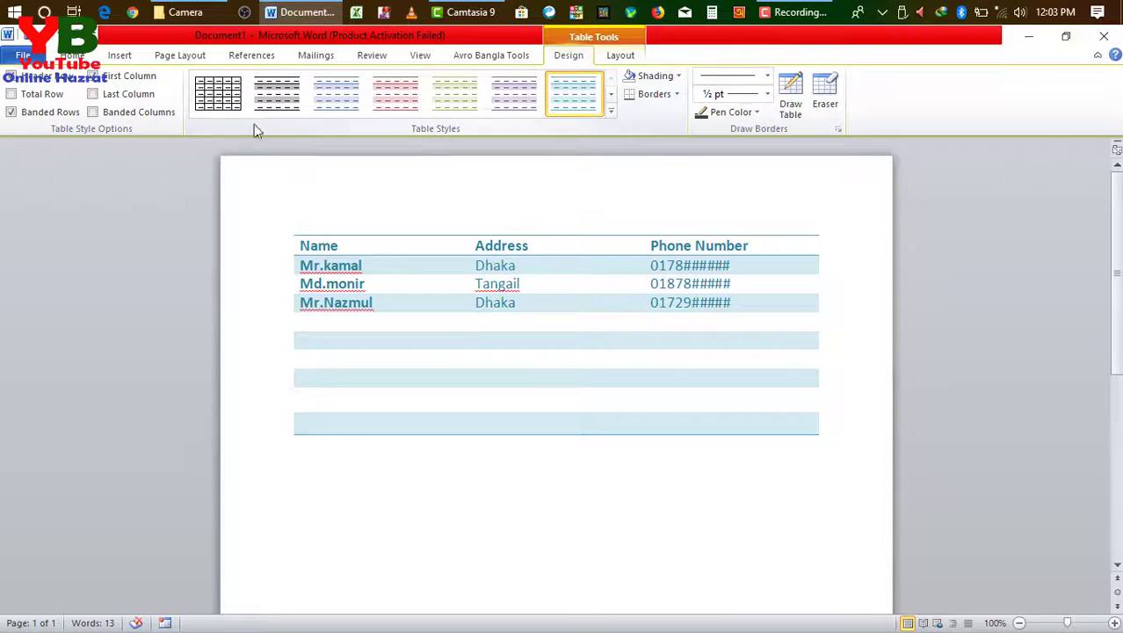
{"action": "left_click", "coordinate": [261, 100]}
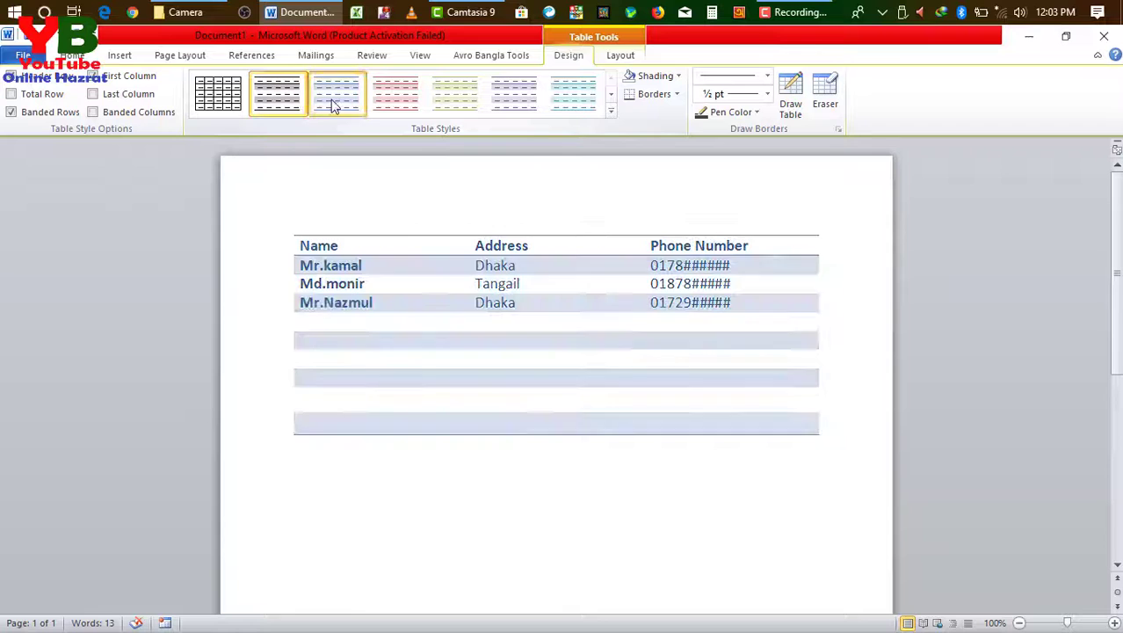
{"action": "left_click", "coordinate": [226, 103]}
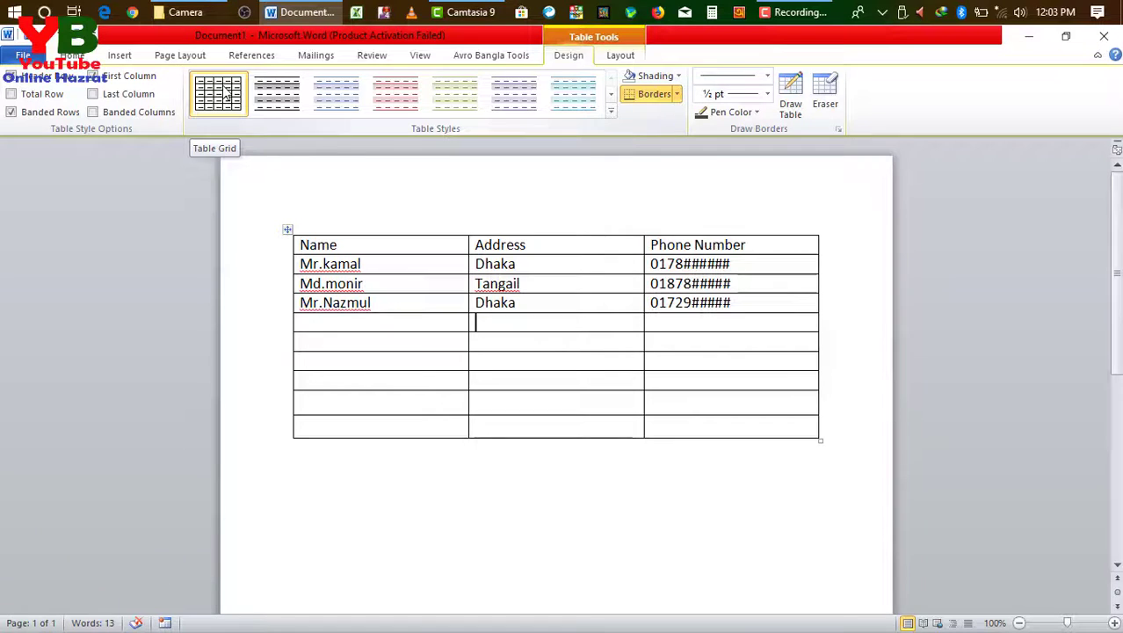
{"action": "left_click", "coordinate": [279, 99]}
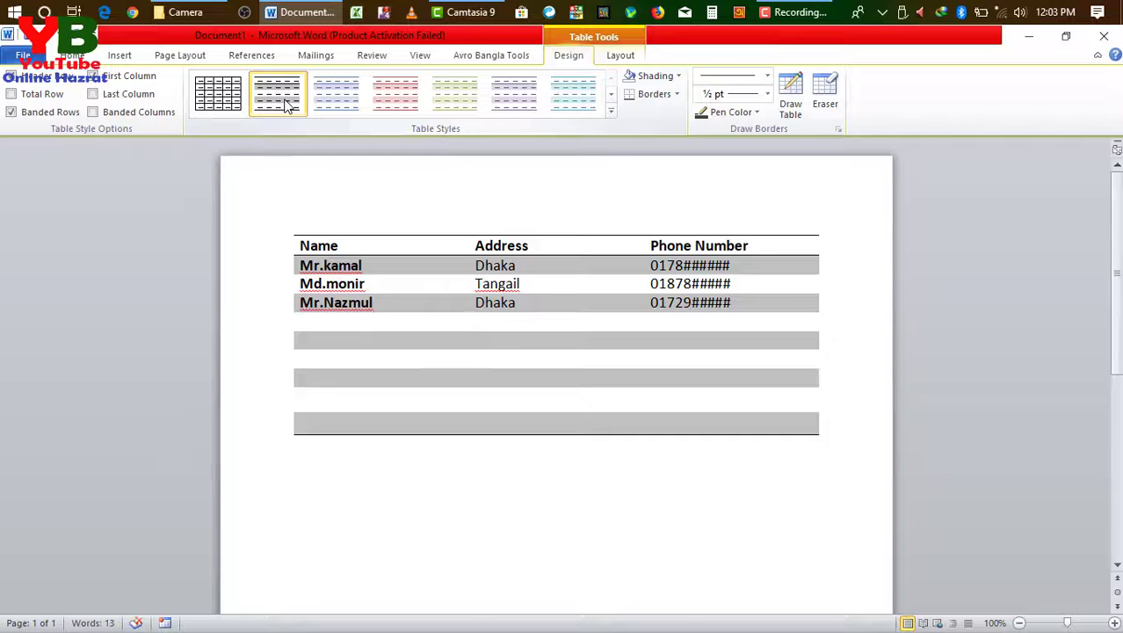
{"action": "left_click", "coordinate": [338, 99]}
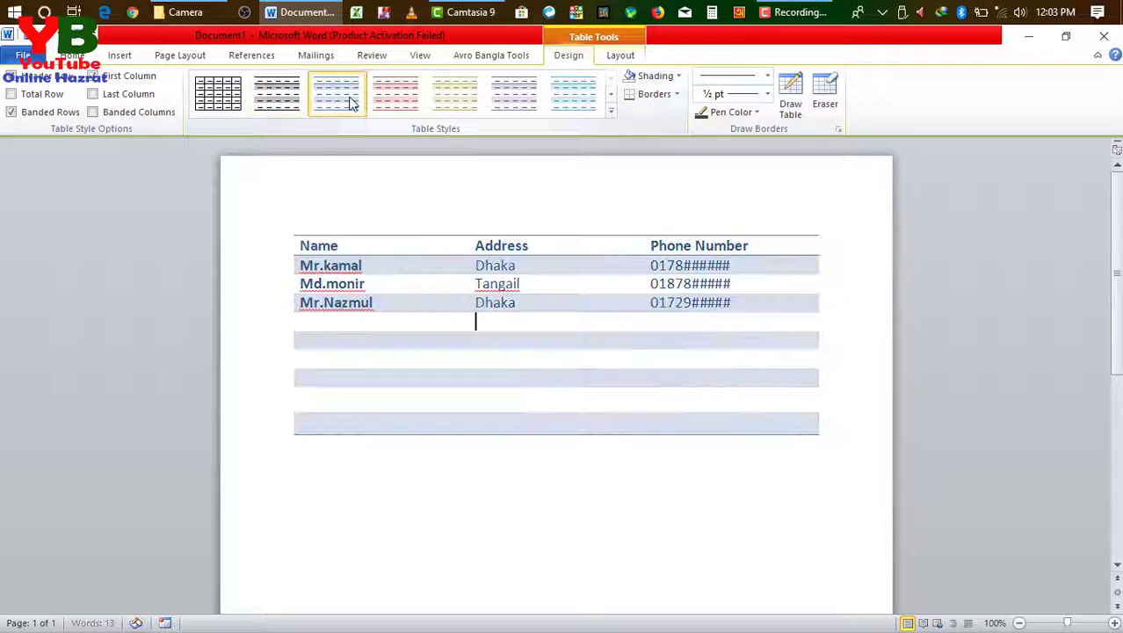
- Try Medium Shading 2 - Accent 6 and a black style, then settle on Table Grid
{"action": "left_click", "coordinate": [611, 112]}
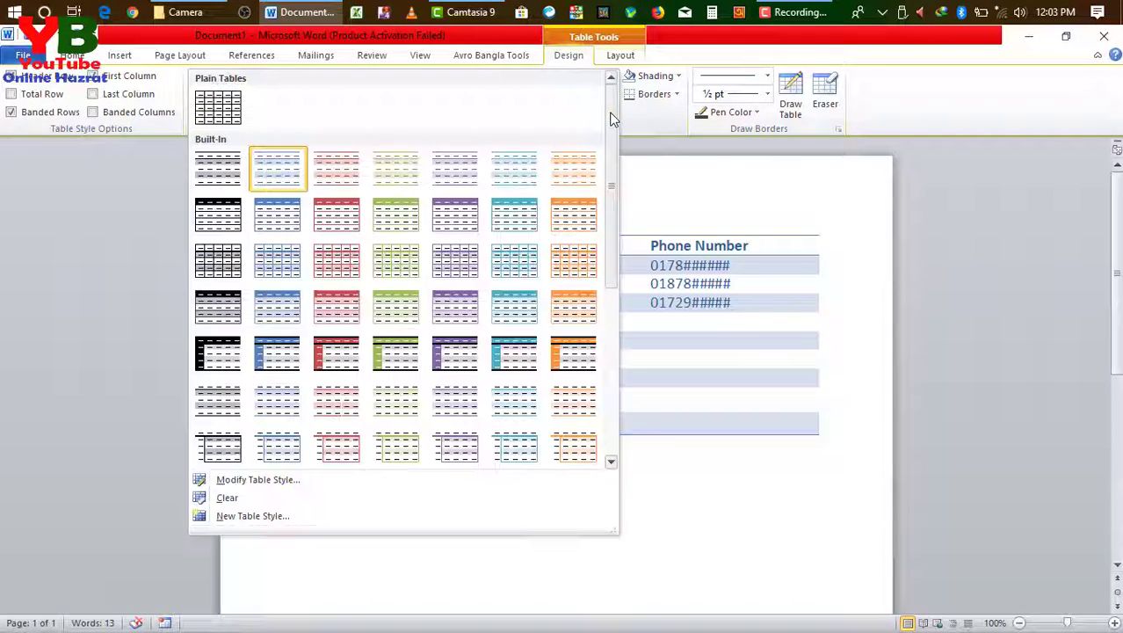
{"action": "left_click", "coordinate": [561, 356]}
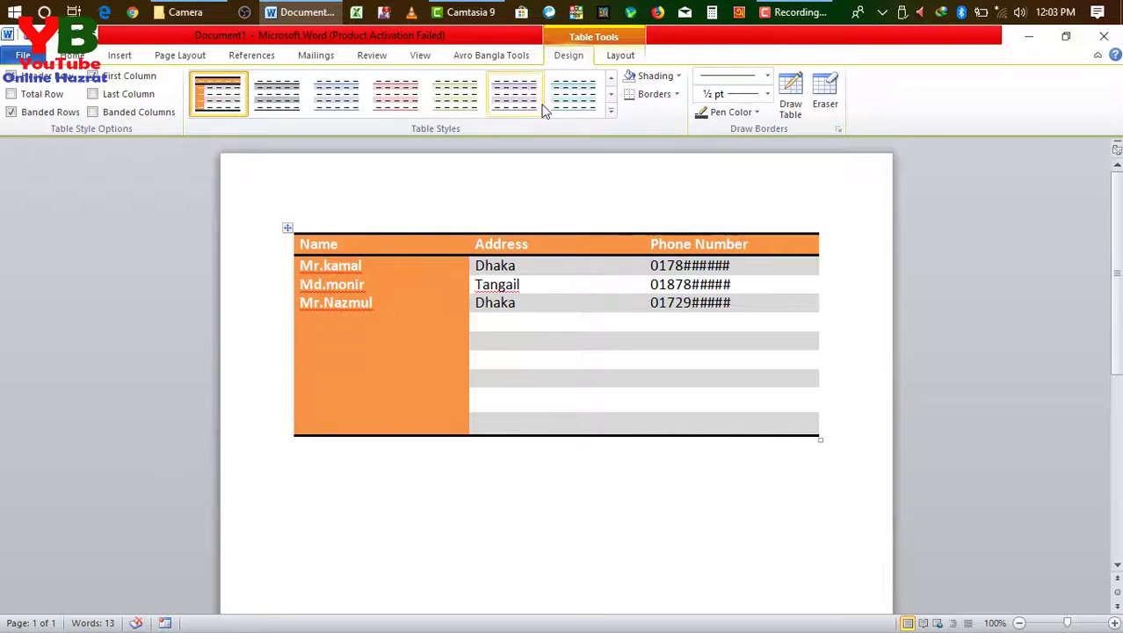
{"action": "left_click", "coordinate": [612, 114]}
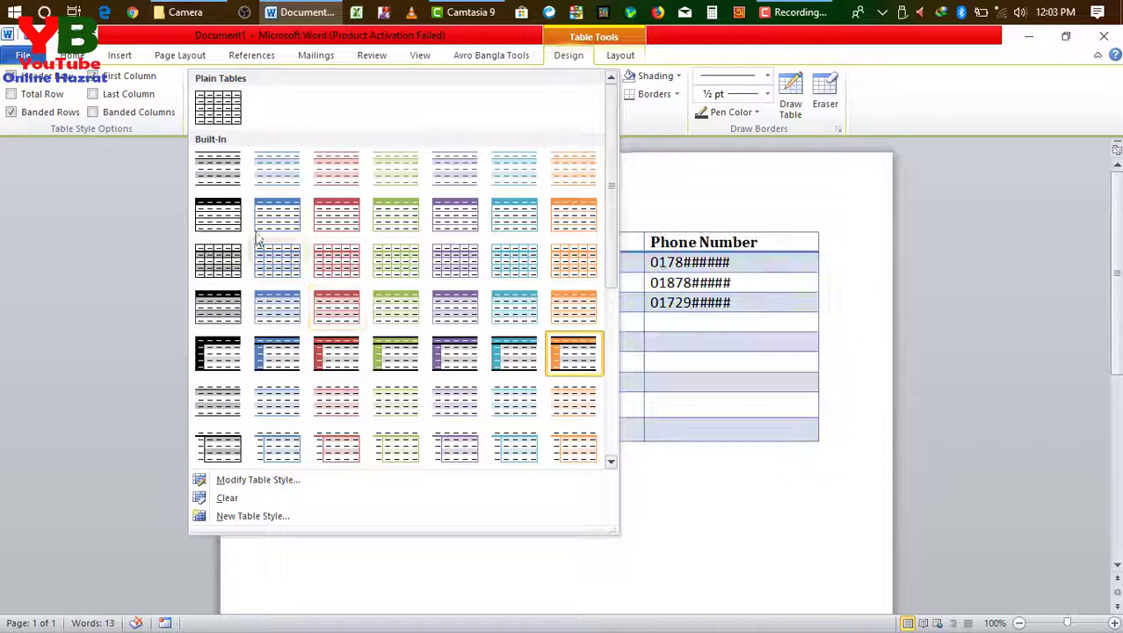
{"action": "left_click", "coordinate": [227, 219]}
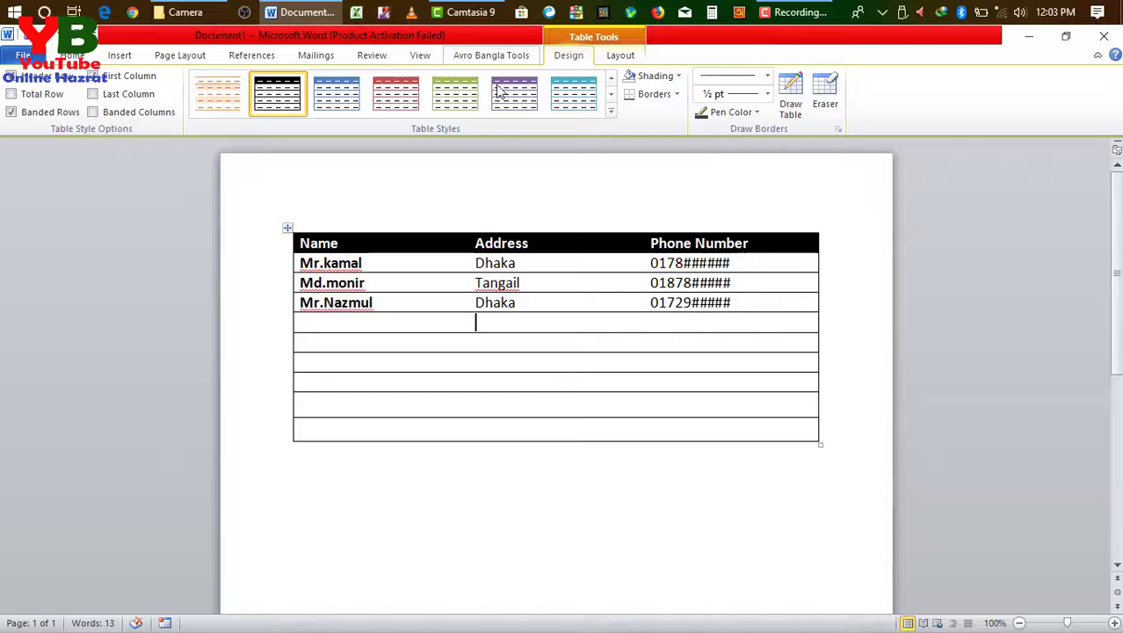
{"action": "left_click", "coordinate": [612, 113]}
{"action": "left_click", "coordinate": [219, 111]}
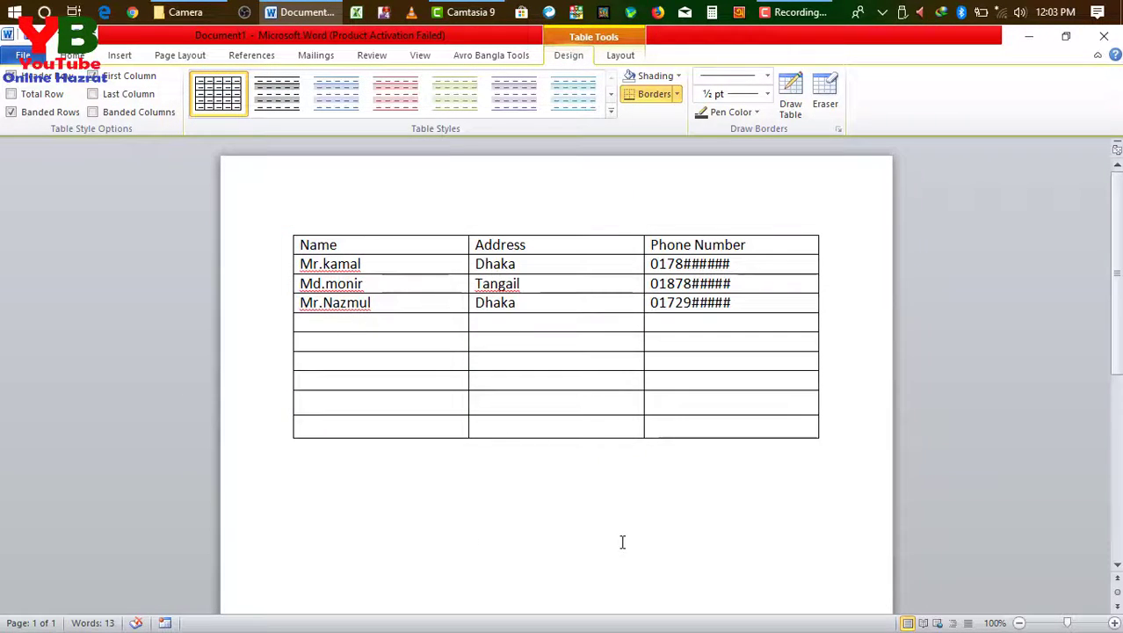
- Drag the table's move handle down to leave blank space above the table
{"action": "left_click", "coordinate": [678, 77]}
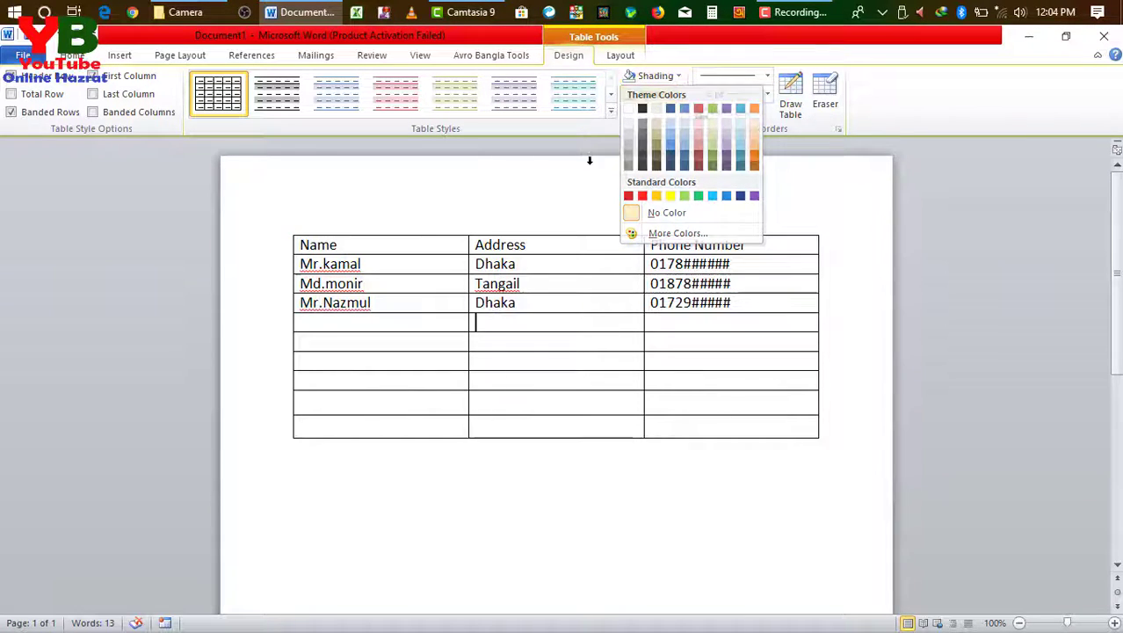
{"action": "key", "text": "Escape"}
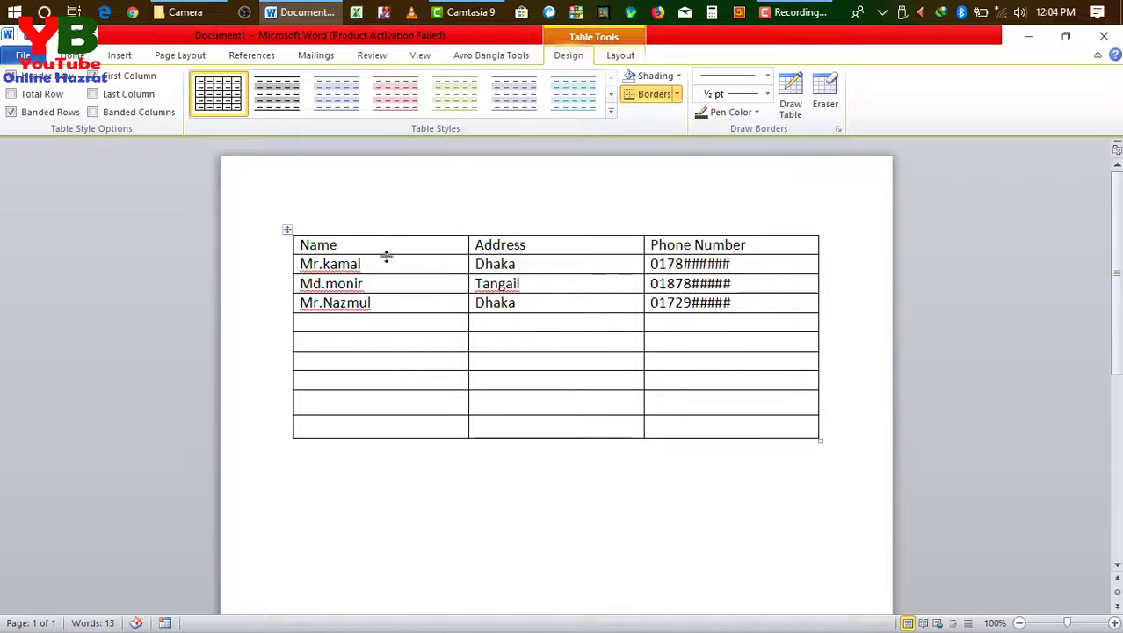
{"action": "left_click_drag", "start_coordinate": [284, 229], "coordinate": [284, 283]}
{"action": "left_click", "coordinate": [524, 240]}
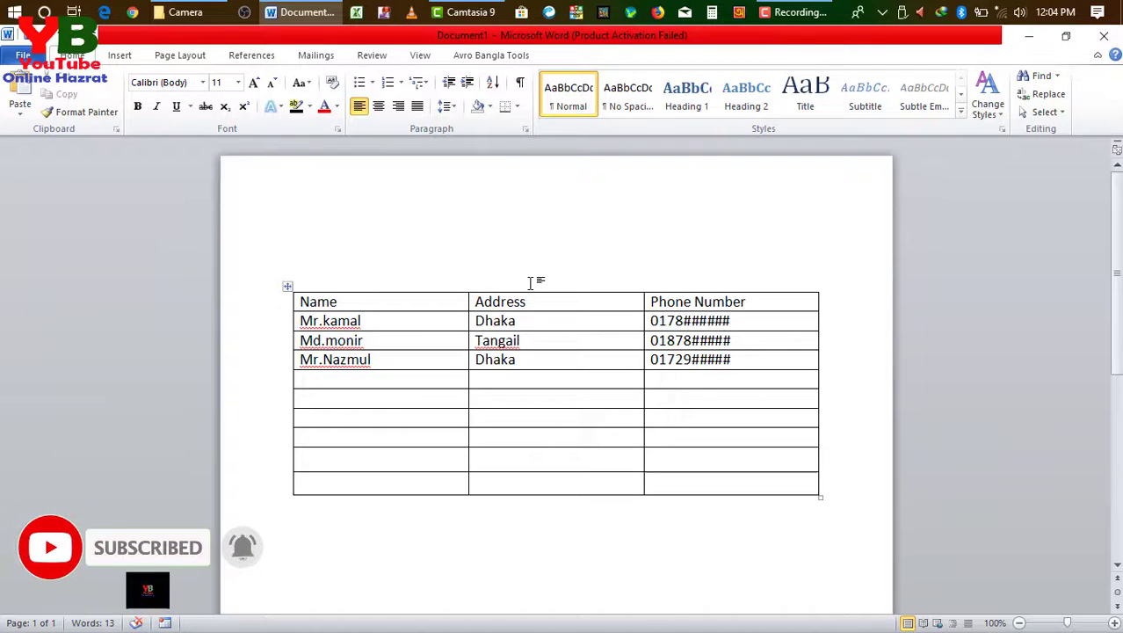
- Enter the title 'Documents' above the table and select it
{"action": "type", "text": "Do"}
{"action": "key", "text": "BackSpace"}
{"action": "key", "text": "BackSpace"}
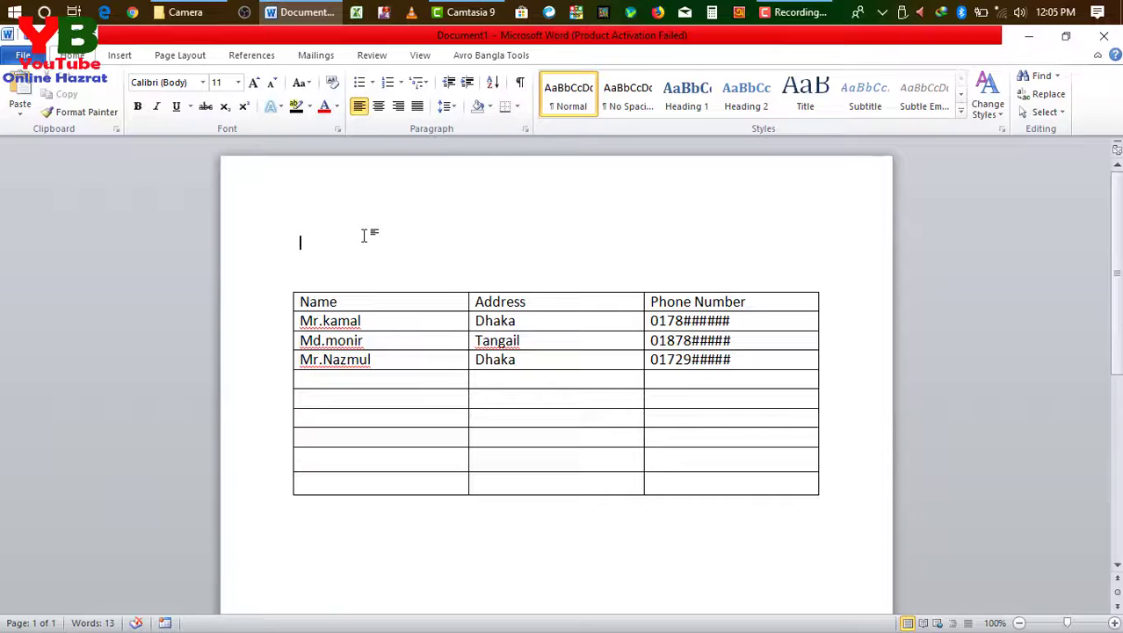
{"action": "type", "text": "Documents"}
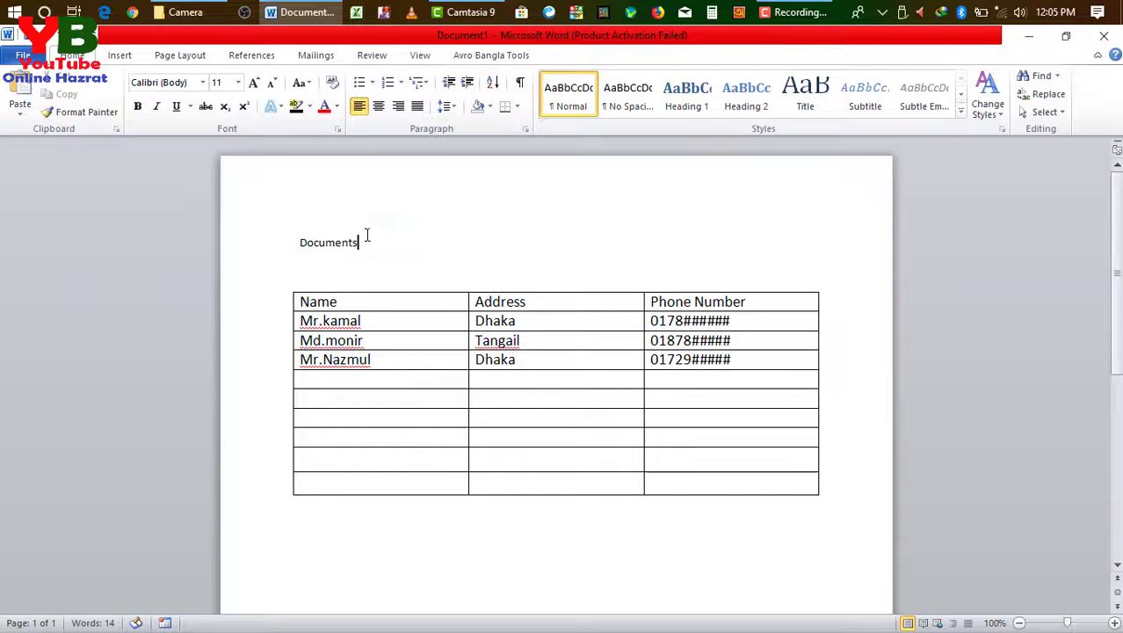
{"action": "left_click_drag", "start_coordinate": [300, 243], "coordinate": [374, 266]}
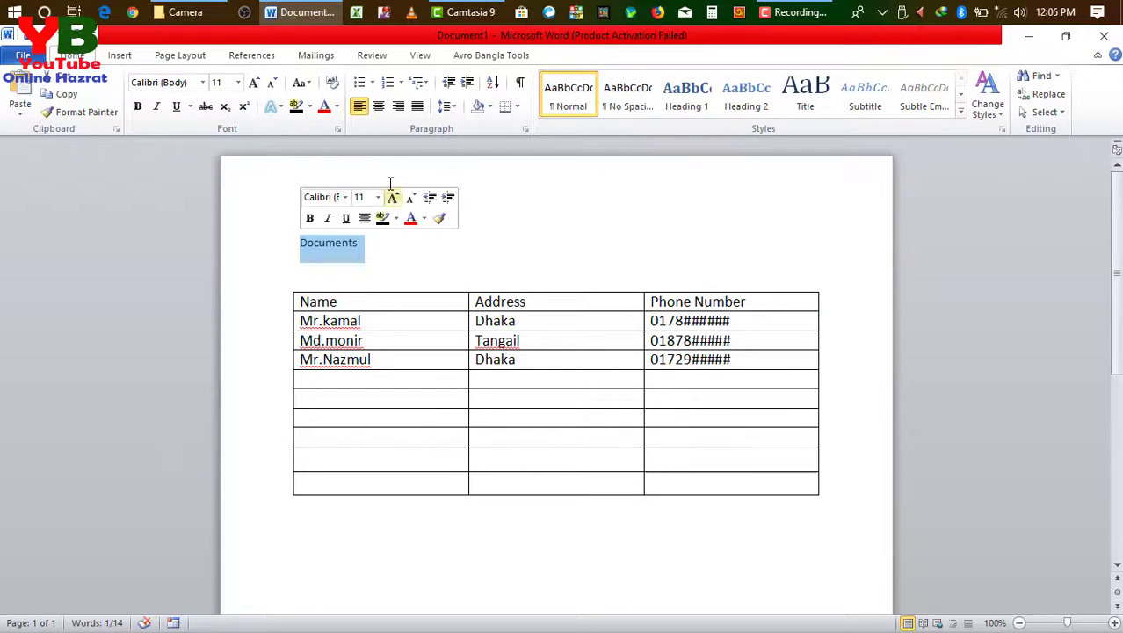
- Center the Documents title and enlarge its font to 22 pt
{"action": "left_click", "coordinate": [380, 107]}
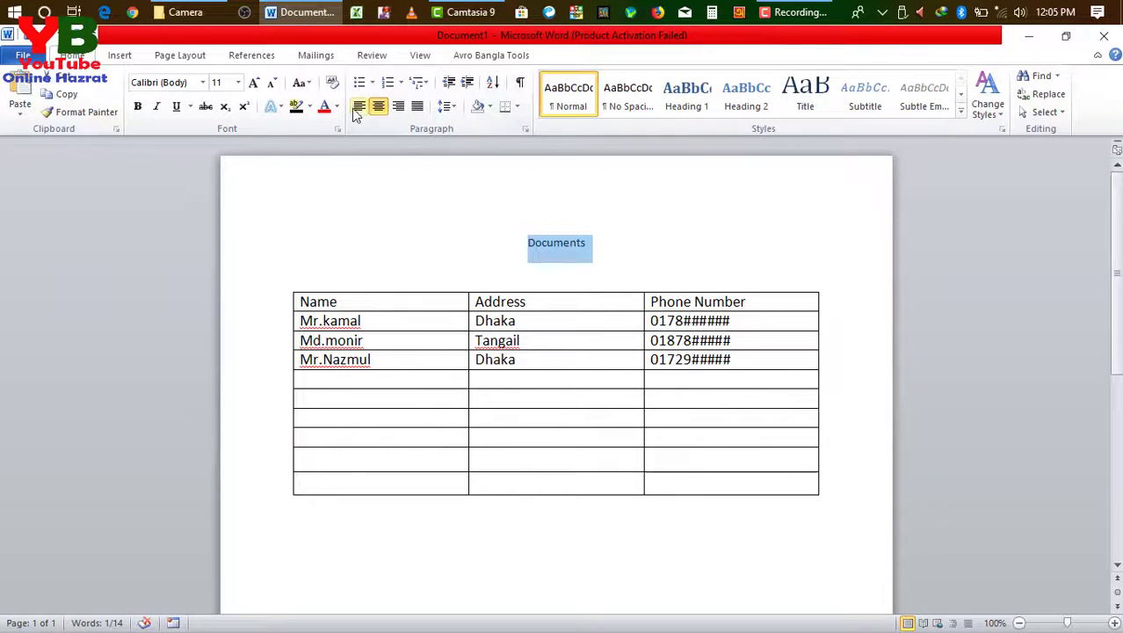
{"action": "left_click", "coordinate": [120, 55]}
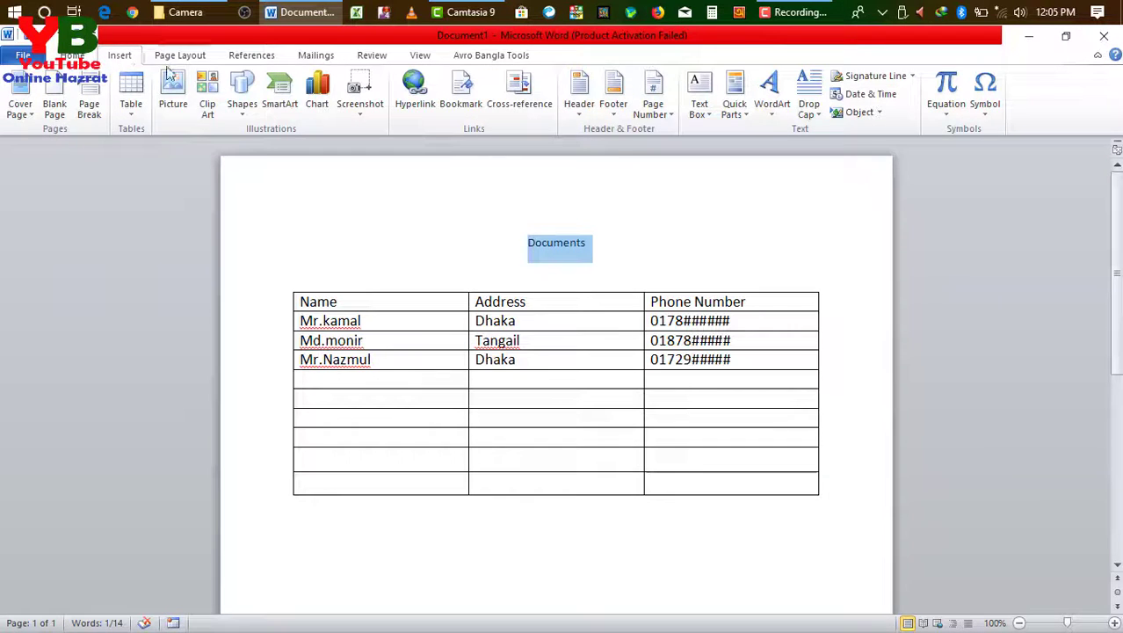
{"action": "left_click", "coordinate": [79, 55]}
{"action": "left_click", "coordinate": [253, 83]}
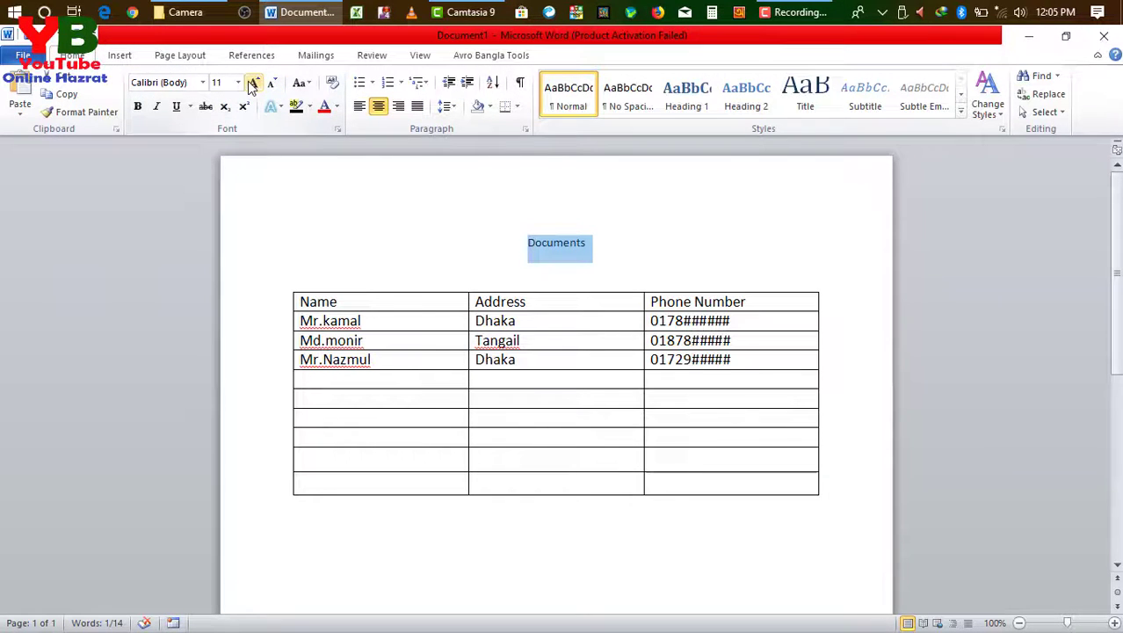
{"action": "left_click", "coordinate": [253, 82]}
{"action": "left_click", "coordinate": [253, 82]}
{"action": "left_click", "coordinate": [253, 82]}
{"action": "left_click", "coordinate": [254, 83]}
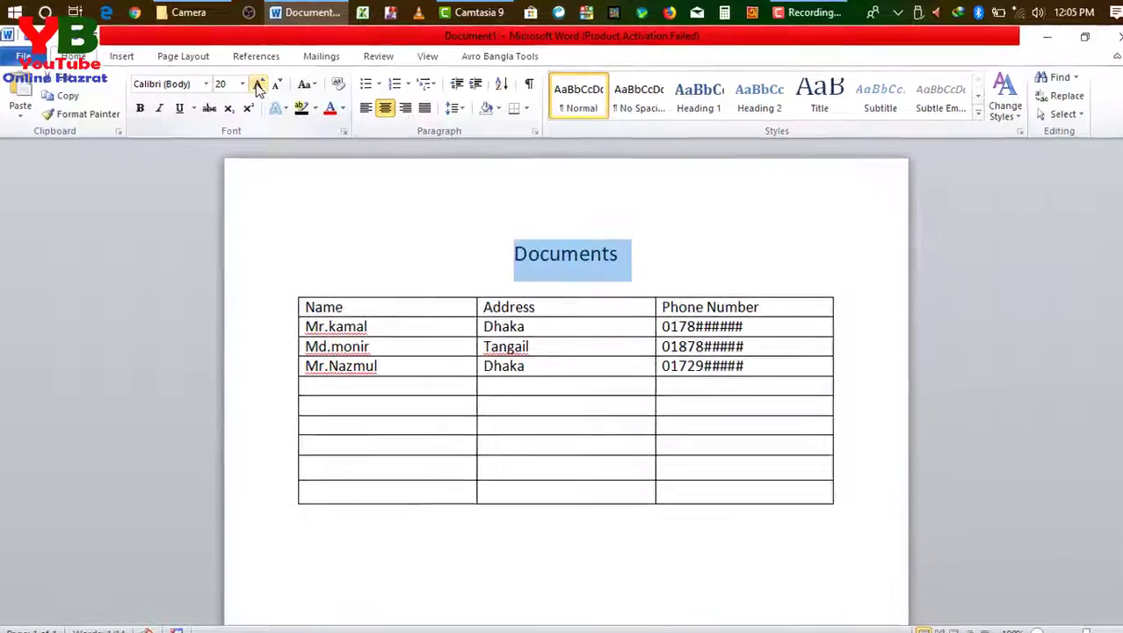
{"action": "left_click", "coordinate": [253, 83]}
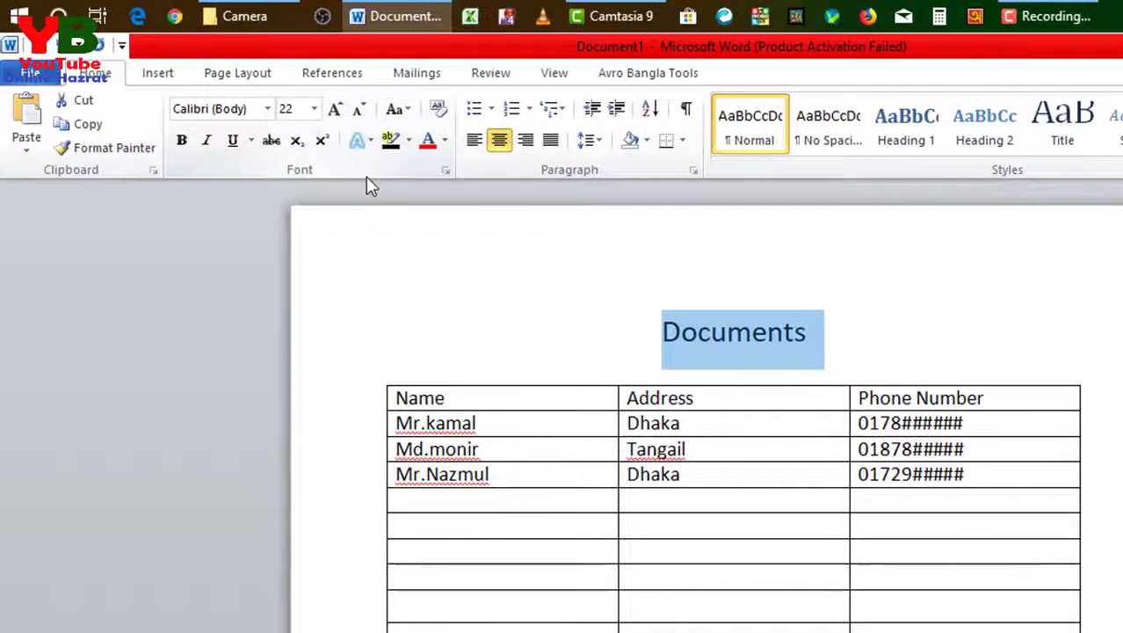
- Make the Documents title red and bold
{"action": "left_click", "coordinate": [444, 142]}
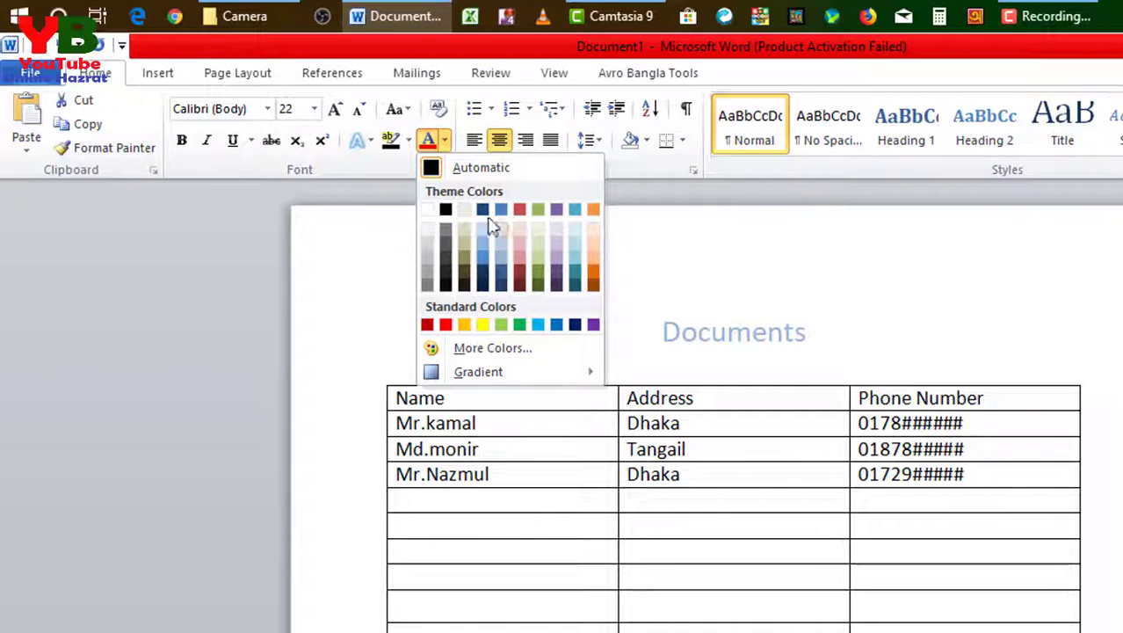
{"action": "left_click", "coordinate": [444, 326]}
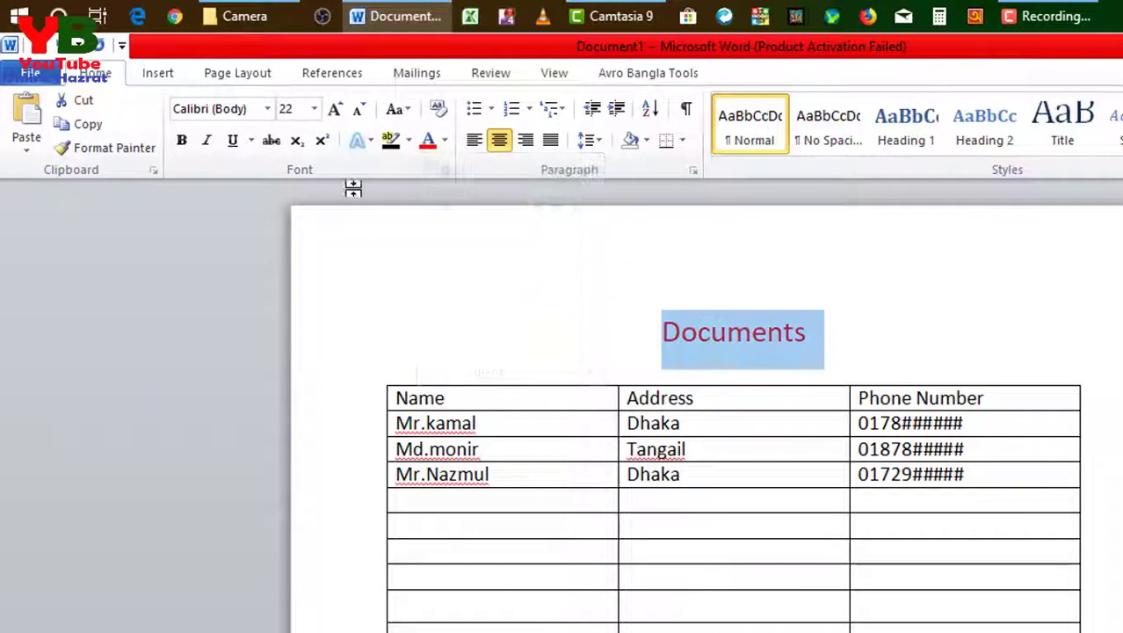
{"action": "left_click", "coordinate": [181, 147]}
{"action": "left_click", "coordinate": [853, 355]}
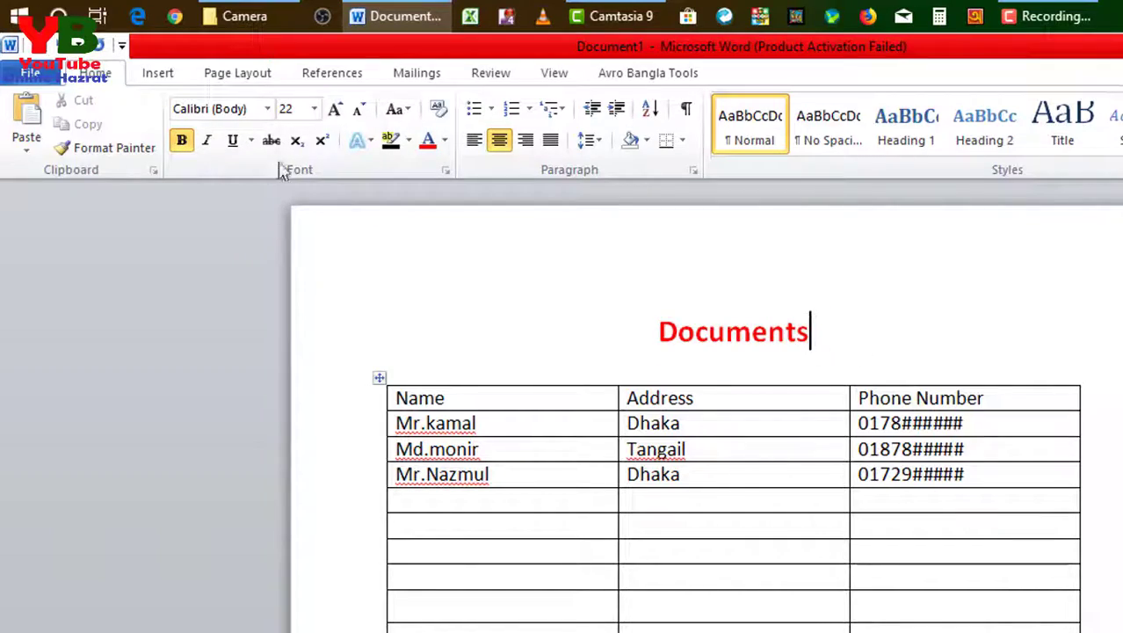
{"action": "left_click", "coordinate": [267, 108]}
- Set the Documents title's font to Constantia, after briefly trying Adobe Gothic Std B
{"action": "left_click", "coordinate": [632, 281]}
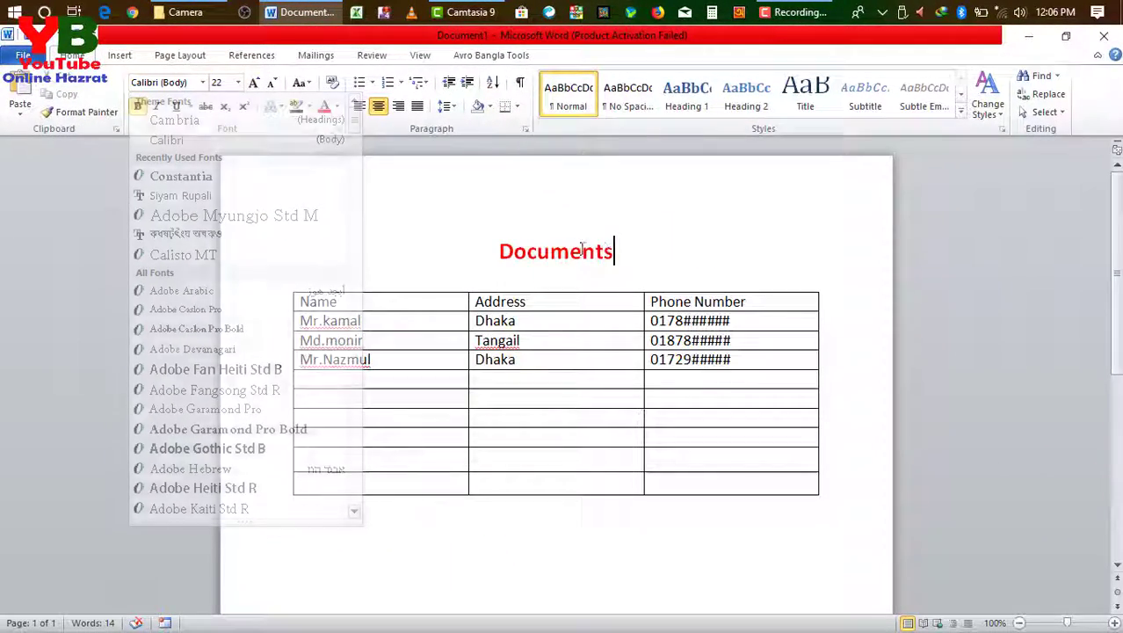
{"action": "left_click_drag", "start_coordinate": [632, 252], "coordinate": [497, 253]}
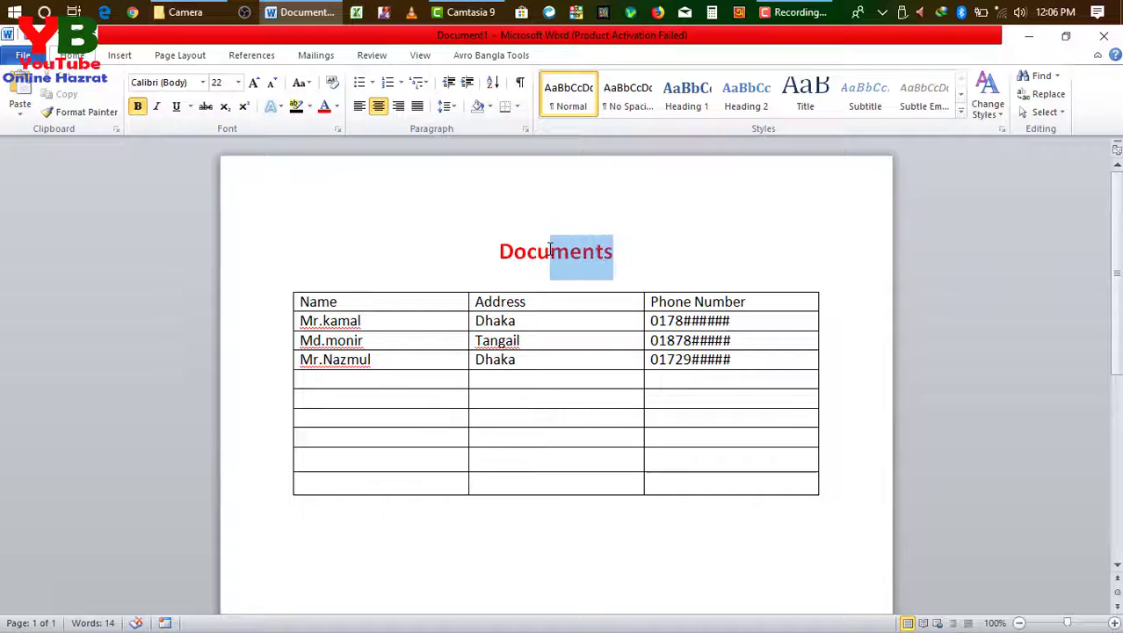
{"action": "left_click", "coordinate": [203, 81]}
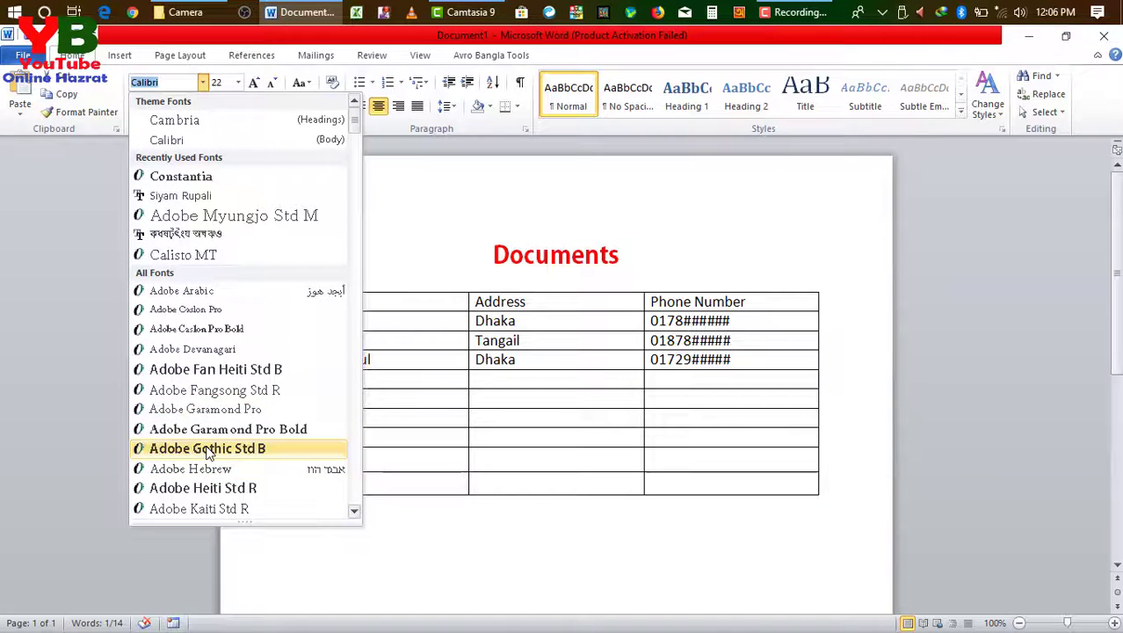
{"action": "left_click", "coordinate": [206, 447]}
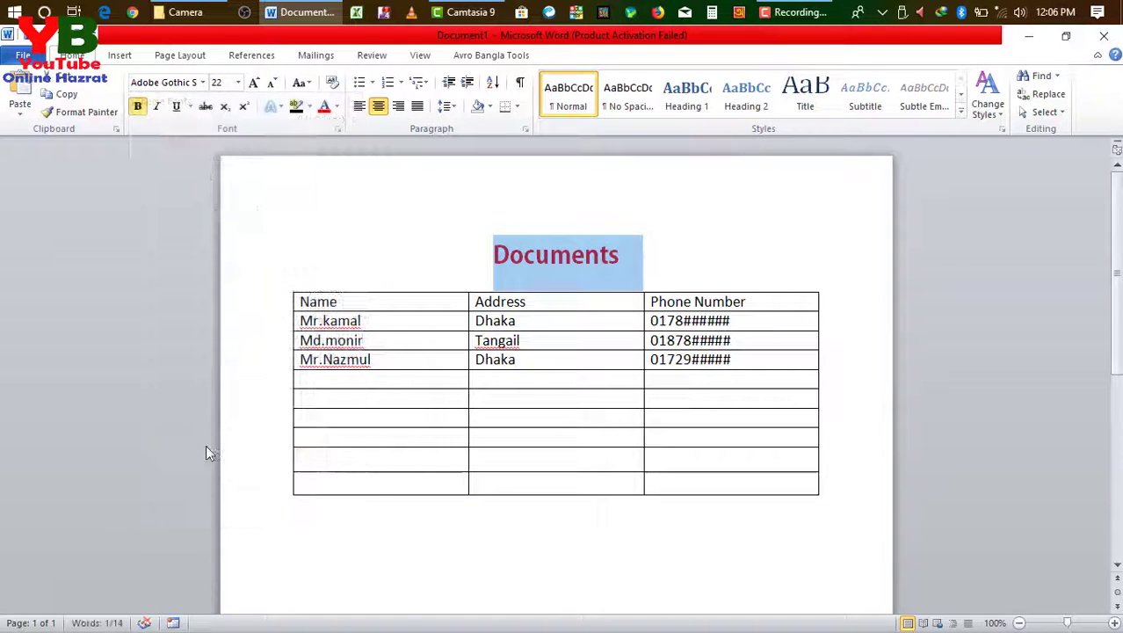
{"action": "left_click", "coordinate": [203, 83]}
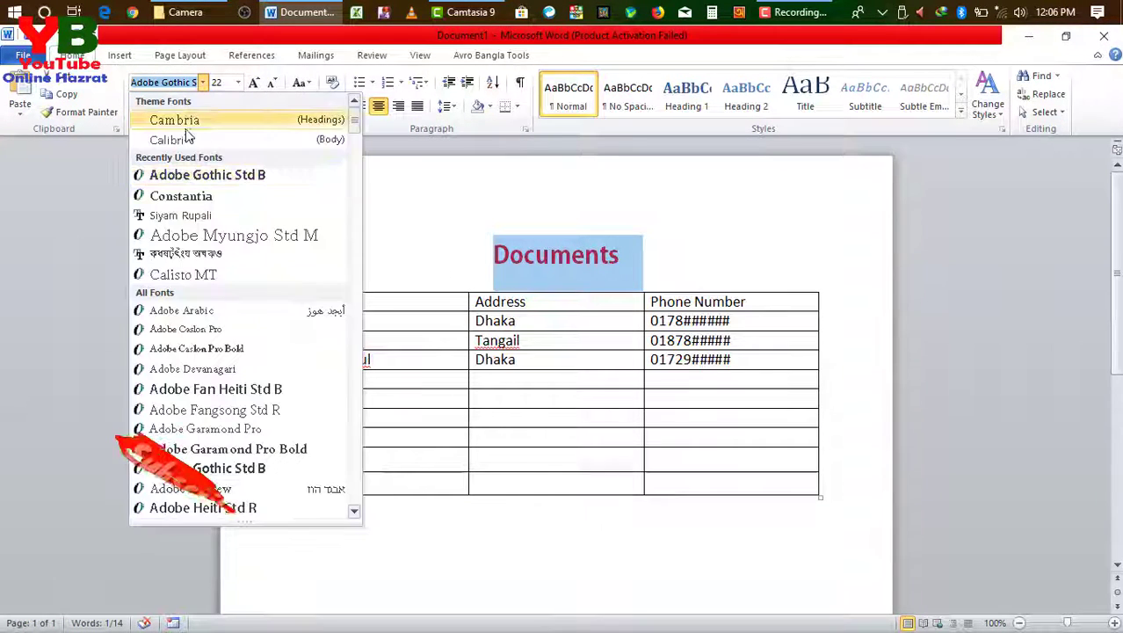
{"action": "left_click", "coordinate": [180, 196]}
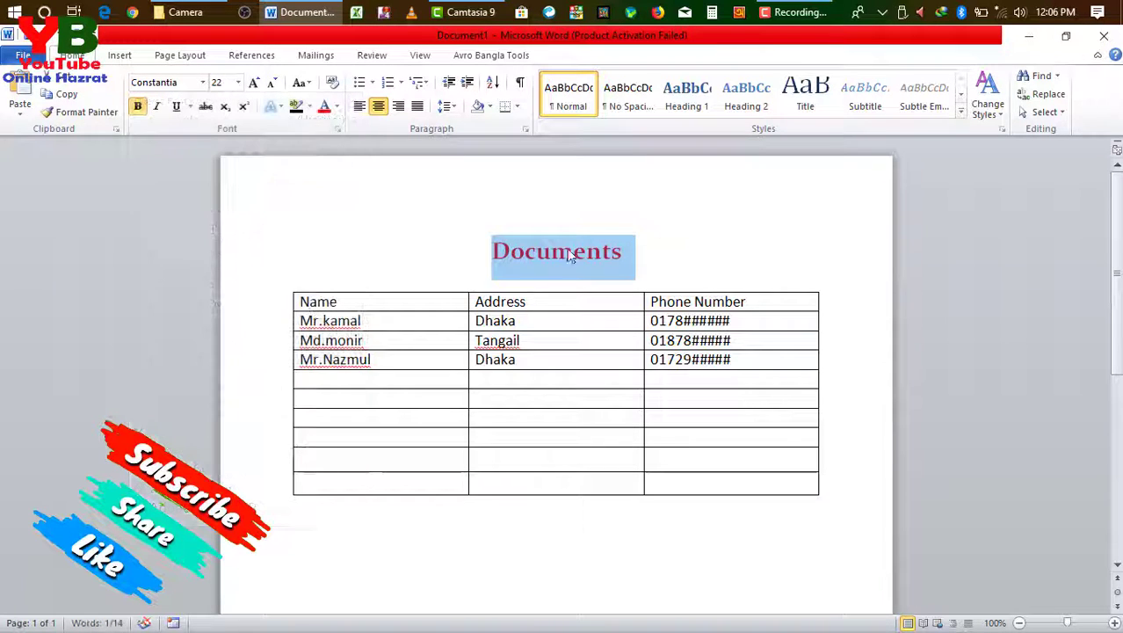
{"action": "left_click", "coordinate": [647, 246]}
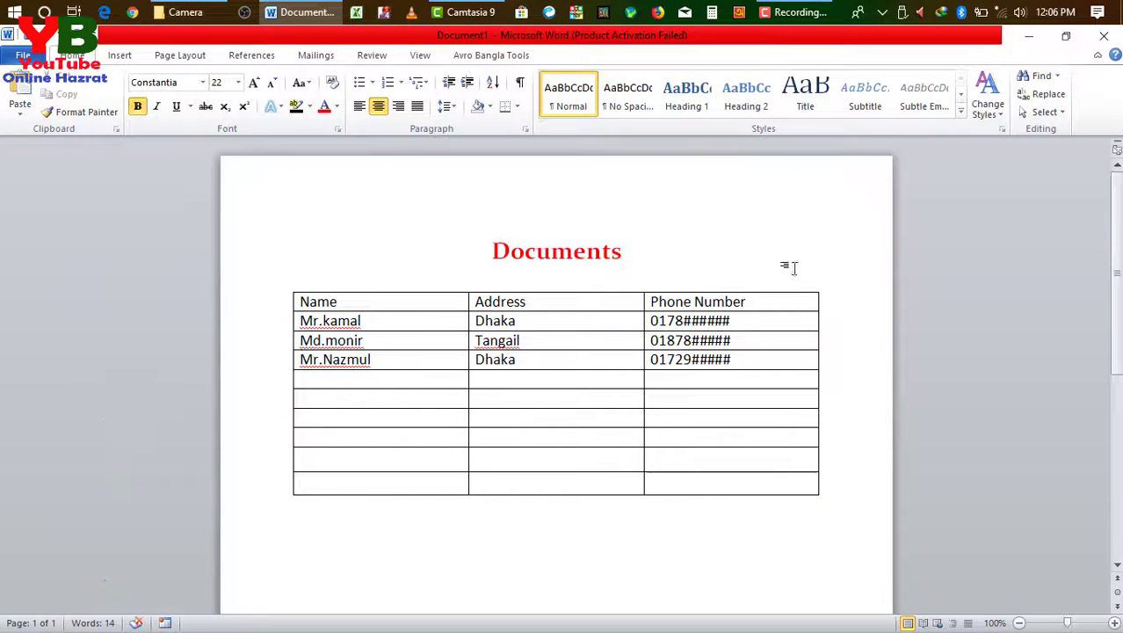